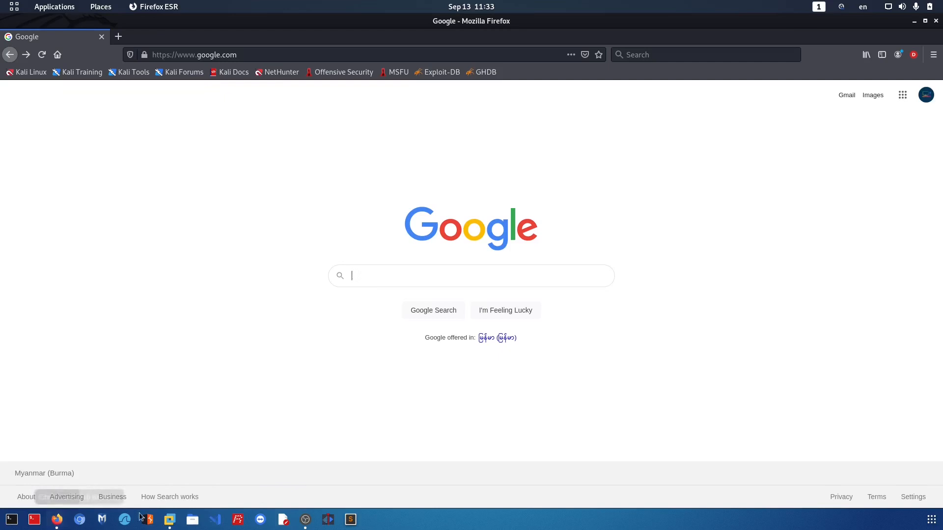
- Search Google for "fedora download" and open the official Fedora website from the results
left_click(458, 277)
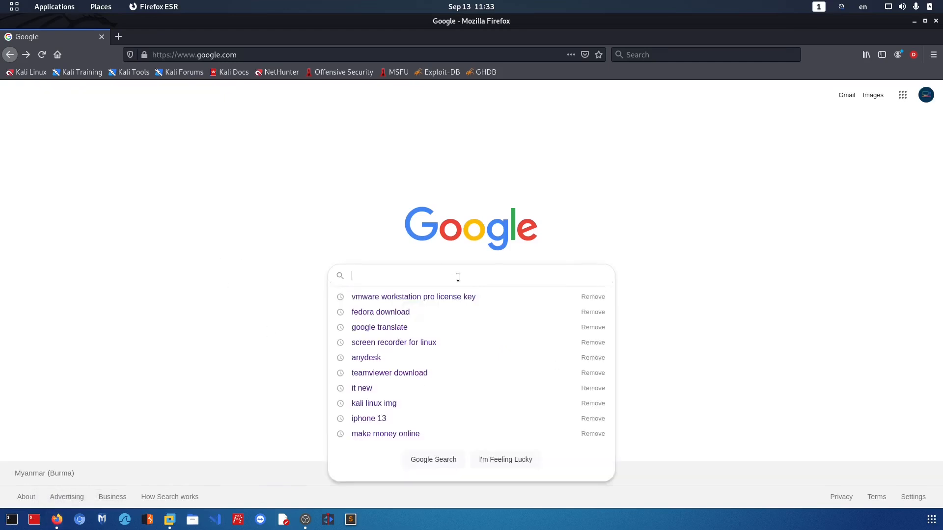
left_click(395, 317)
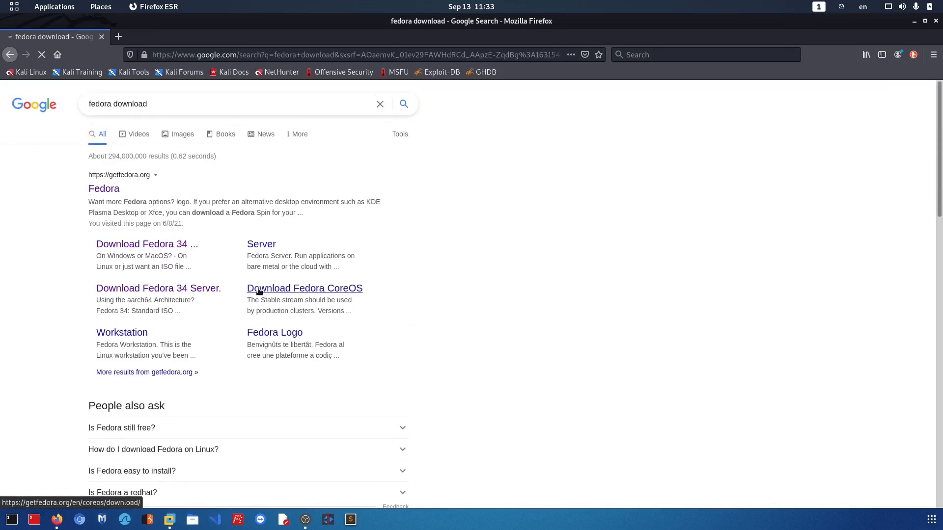
left_click(104, 190)
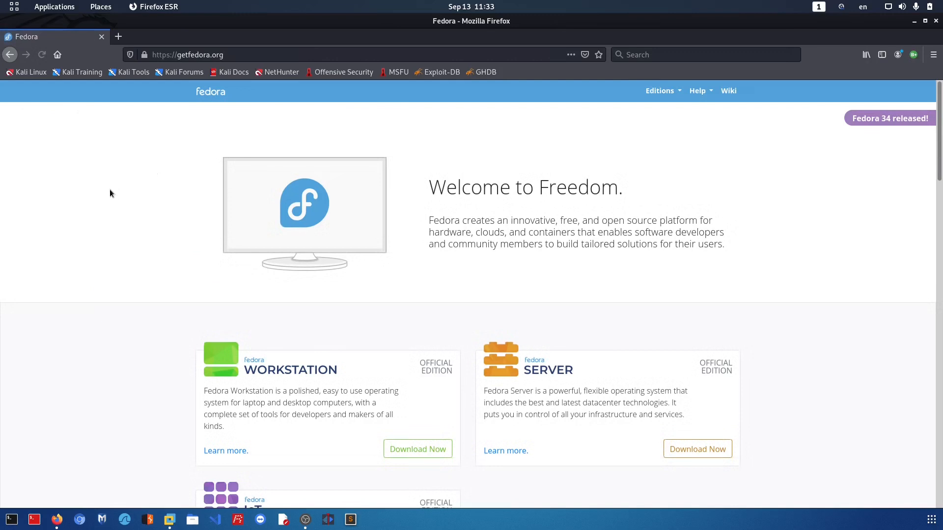
- Open the Fedora Workstation download page and examine the ISO and raw image options offered for each architecture
scroll(569, 344, "down", 2)
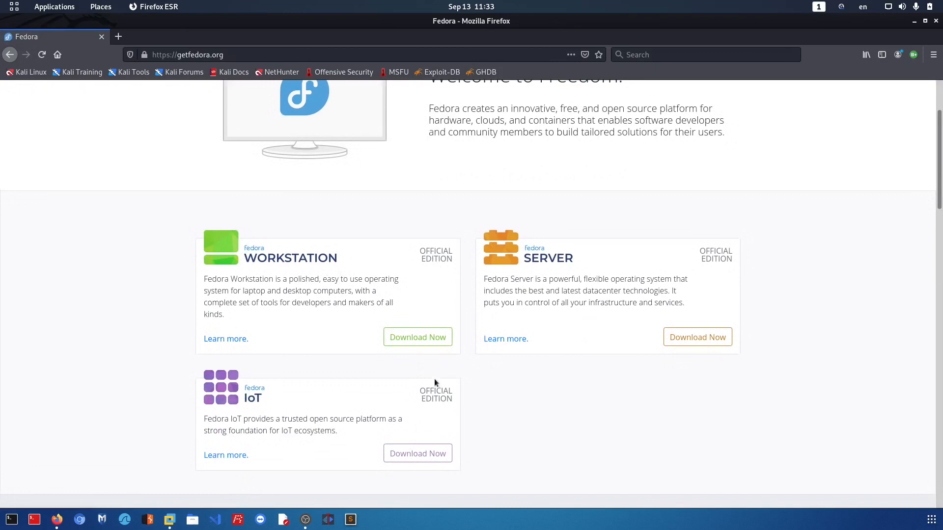
left_click(416, 338)
scroll(467, 347, "down", 2)
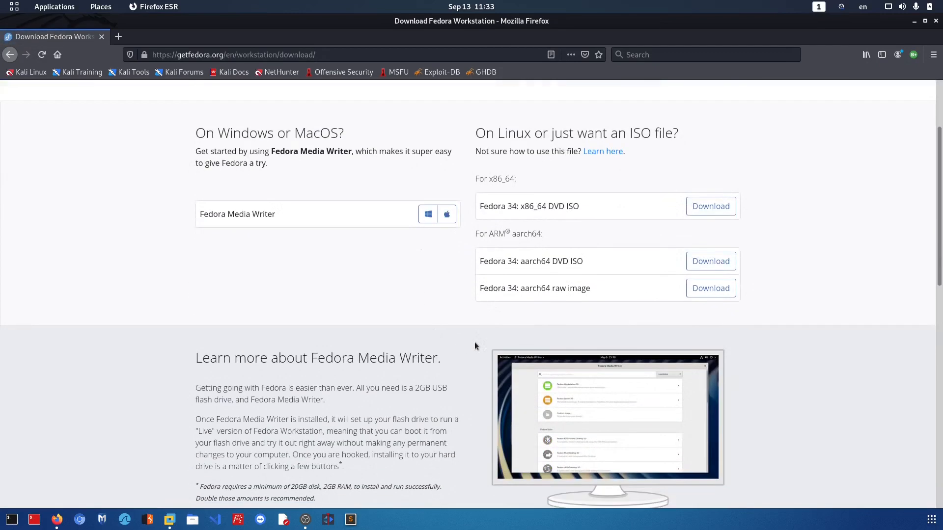
scroll(712, 275, "down", 1)
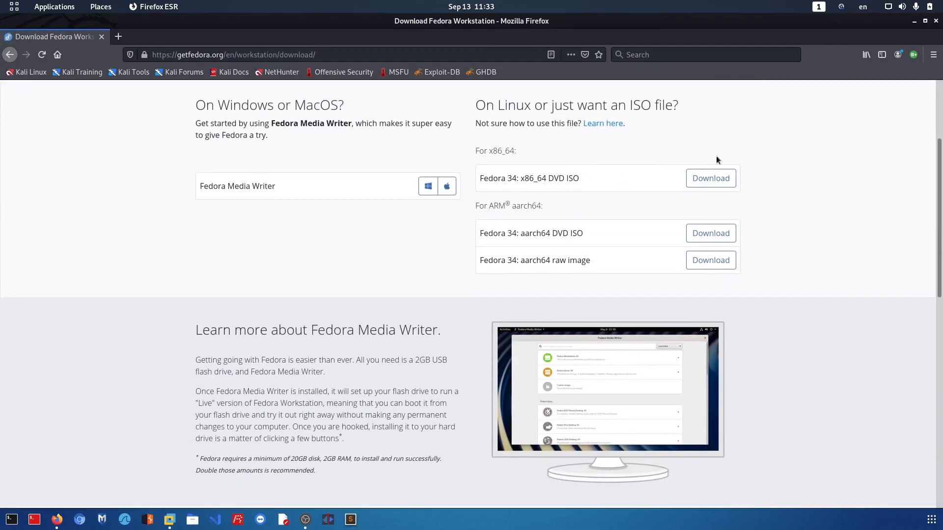
left_click_drag(668, 191, 718, 304)
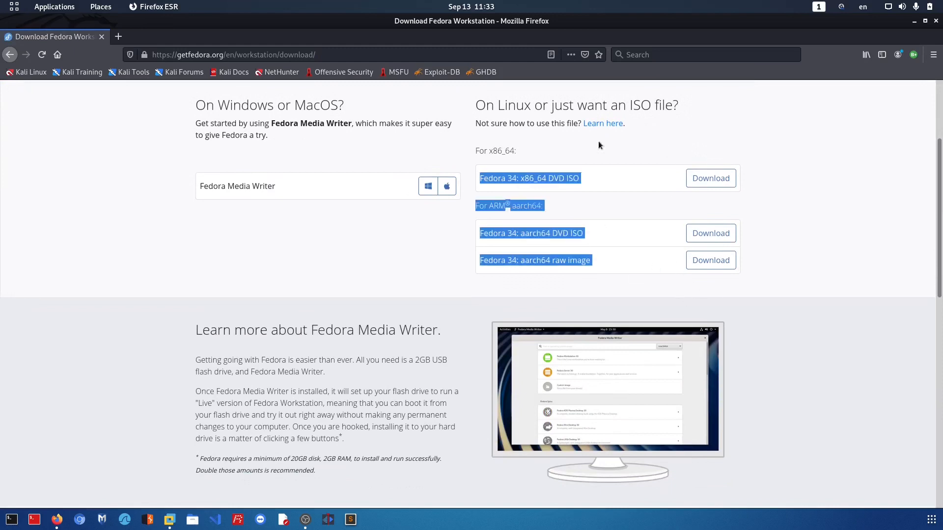
left_click(636, 136)
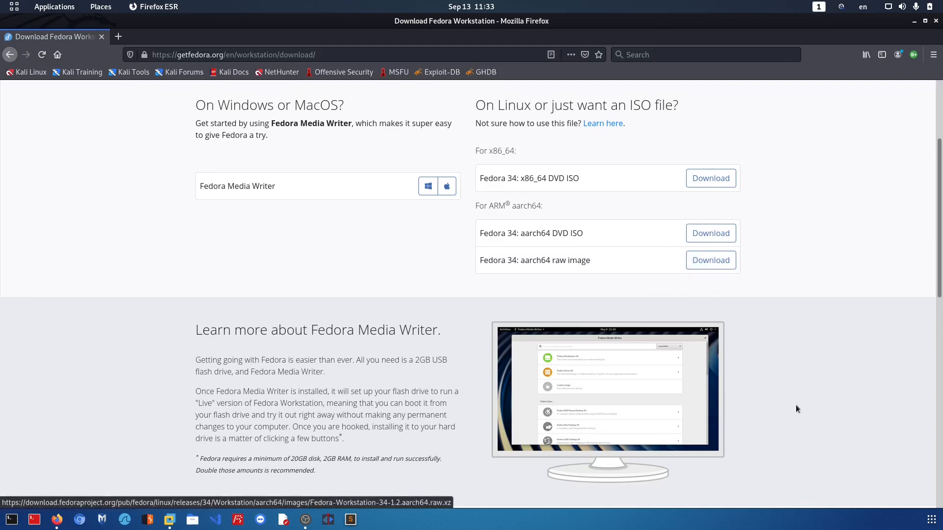
scroll(531, 301, "down", 5)
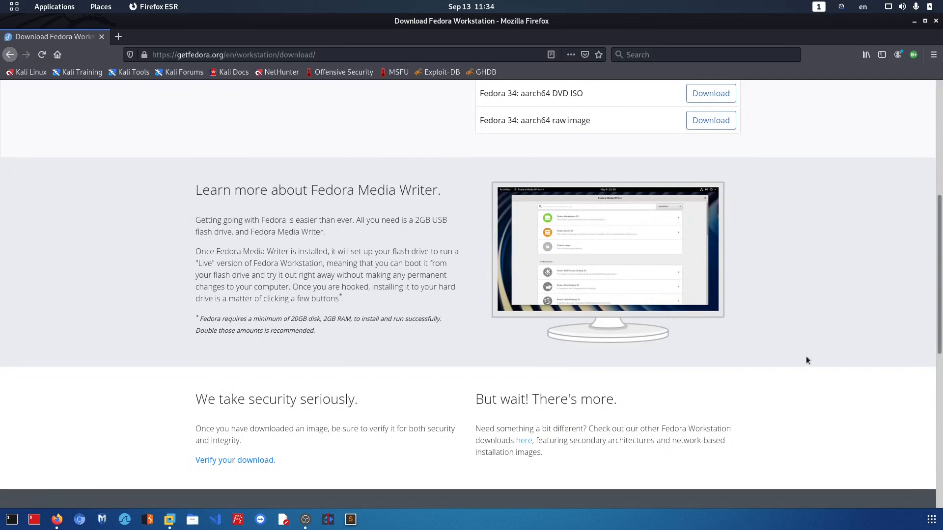
scroll(687, 379, "up", 10)
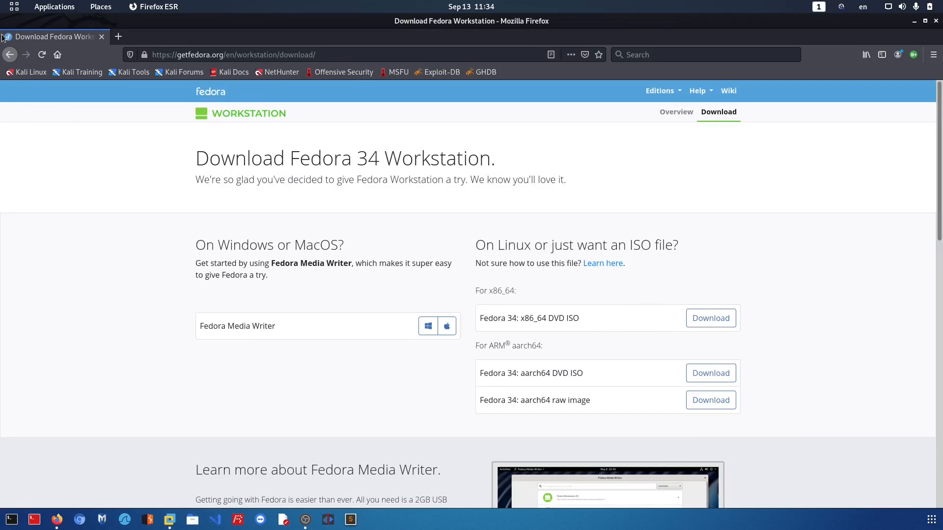
- Check the save dialog of Fedora Server's standard x86_64 ISO image, dismiss it without downloading, and close the browser
left_click(10, 55)
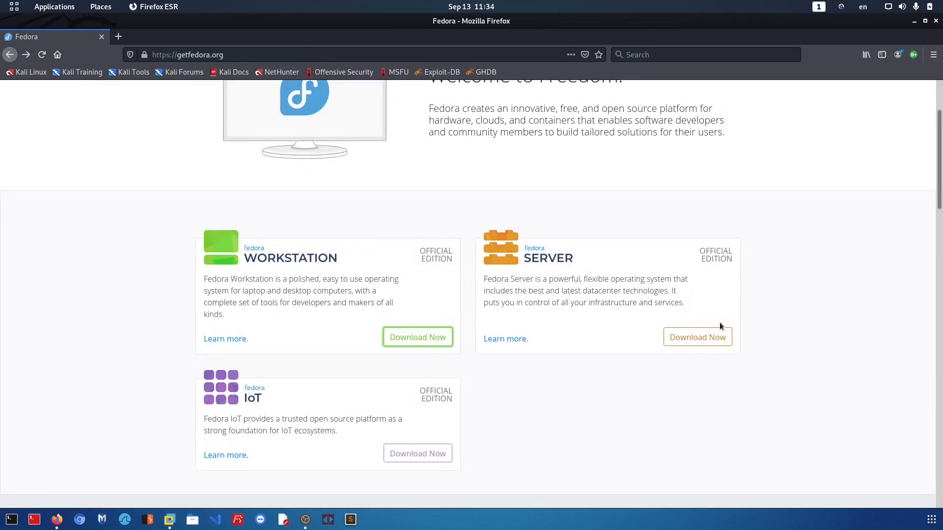
left_click(707, 340)
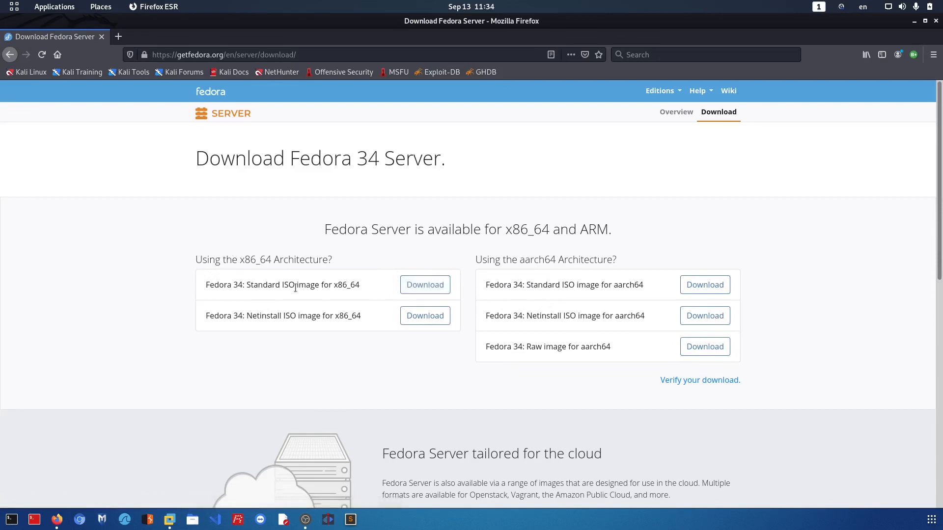
left_click(415, 288)
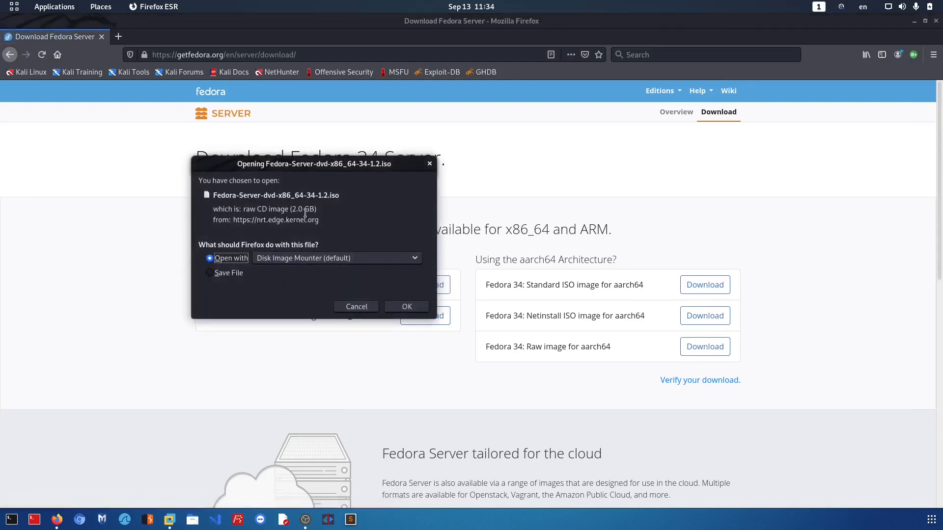
left_click(210, 273)
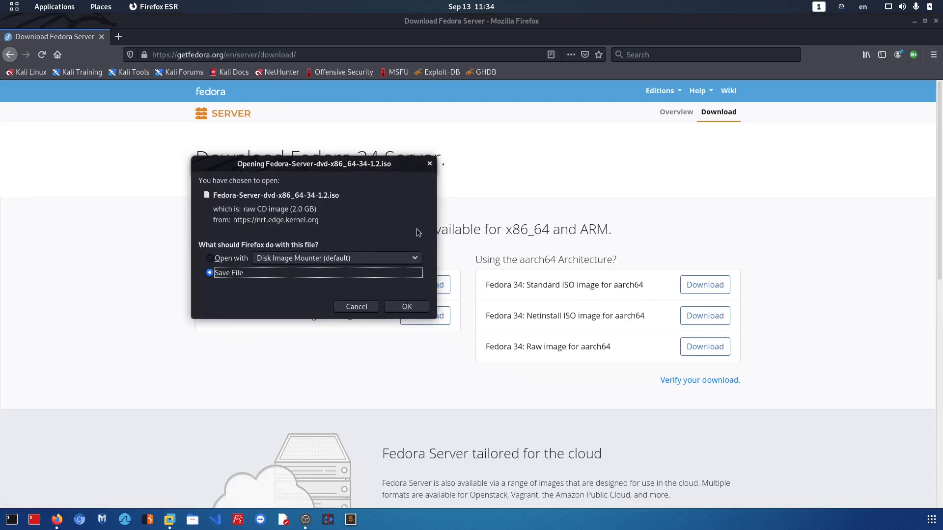
left_click_drag(292, 211, 334, 210)
left_click(339, 209)
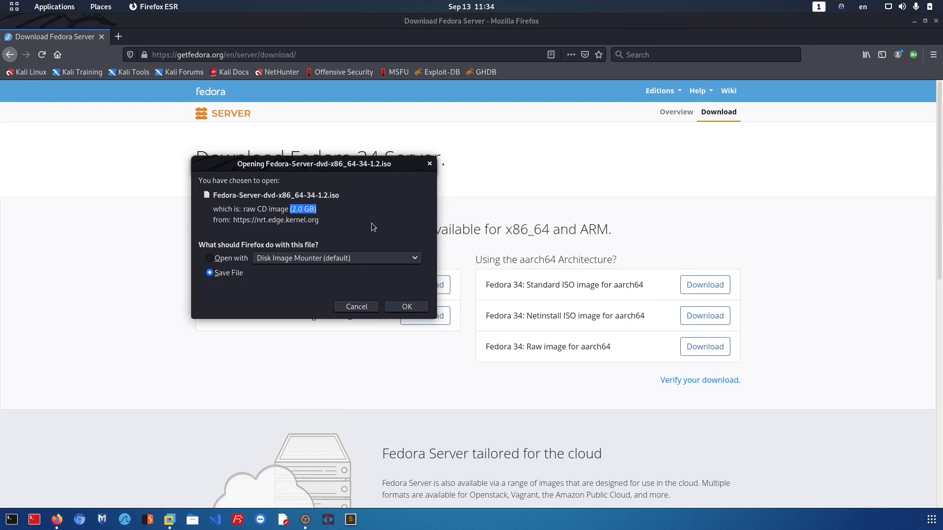
left_click(429, 164)
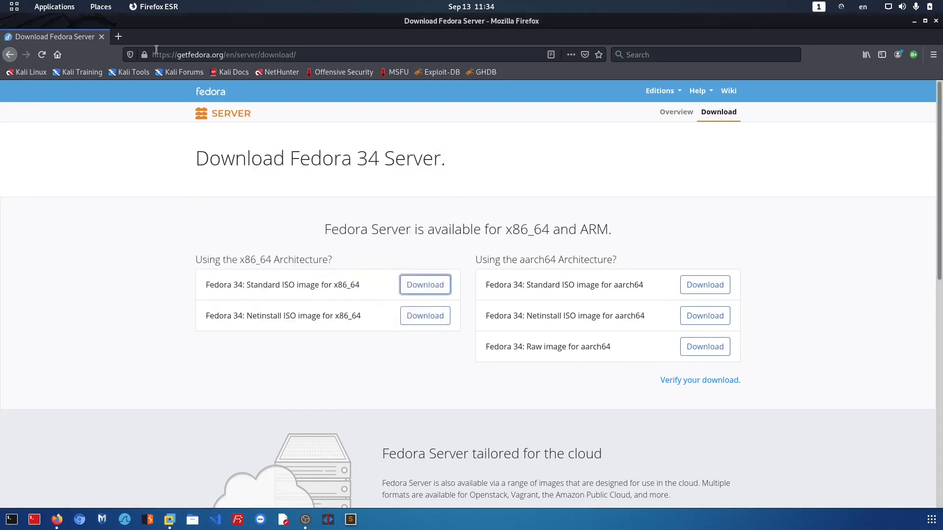
left_click(103, 37)
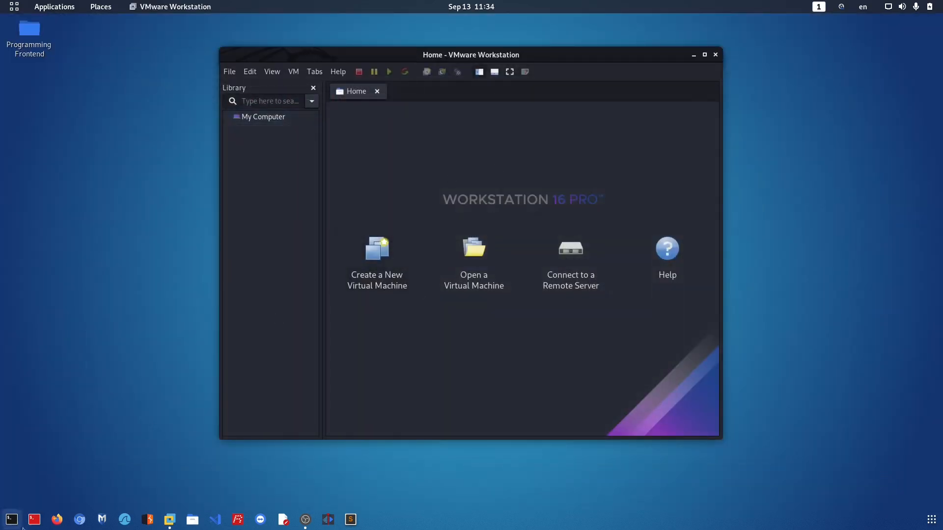
- Check the Downloads folder in the file manager for Fedora-Server-dvd-x86_64-34-1.2.iso, and close the file manager
left_click(192, 520)
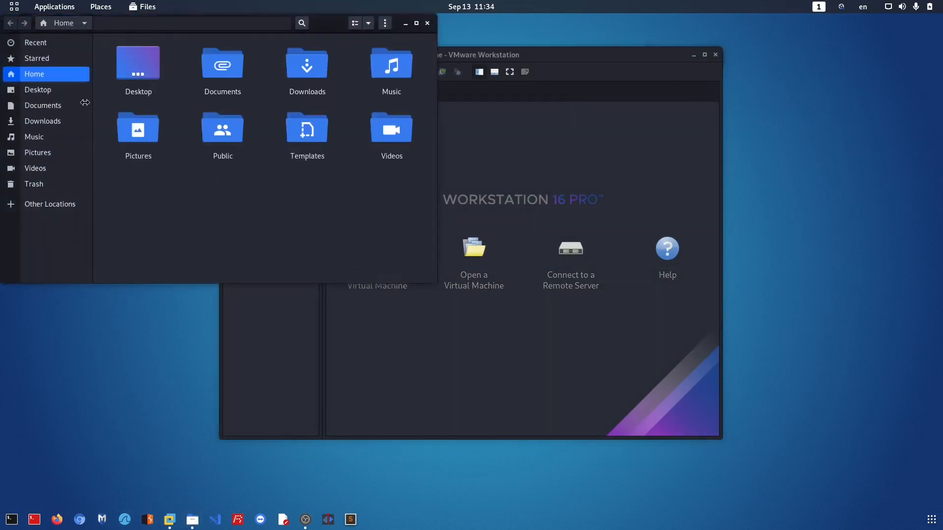
left_click(58, 122)
left_click(152, 63)
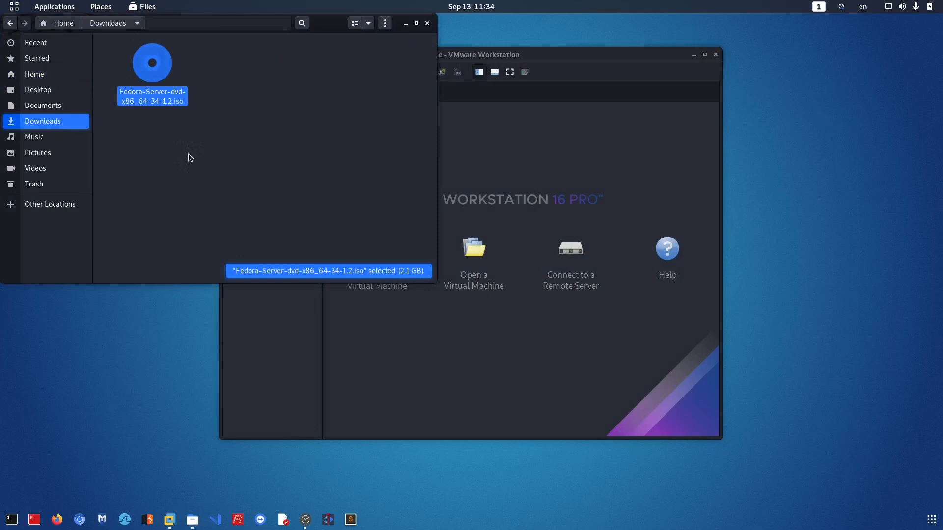
left_click(165, 111)
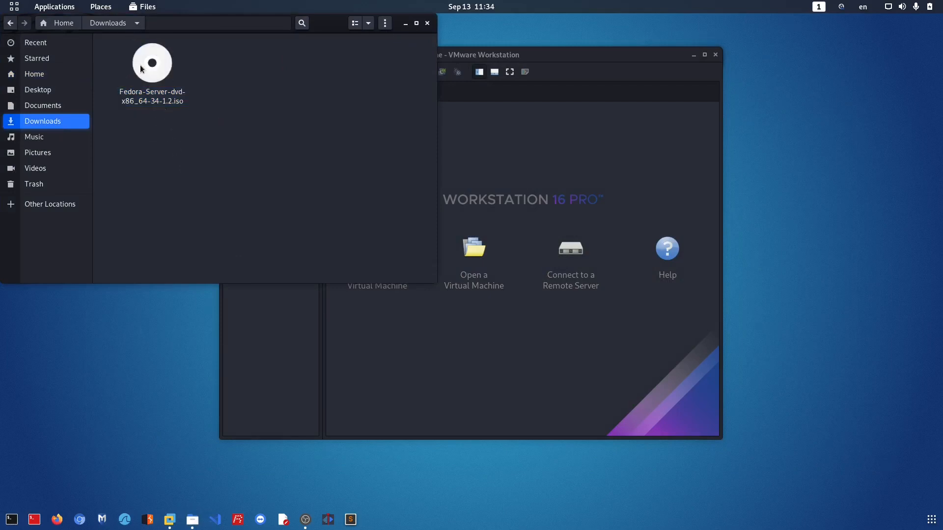
left_click(427, 23)
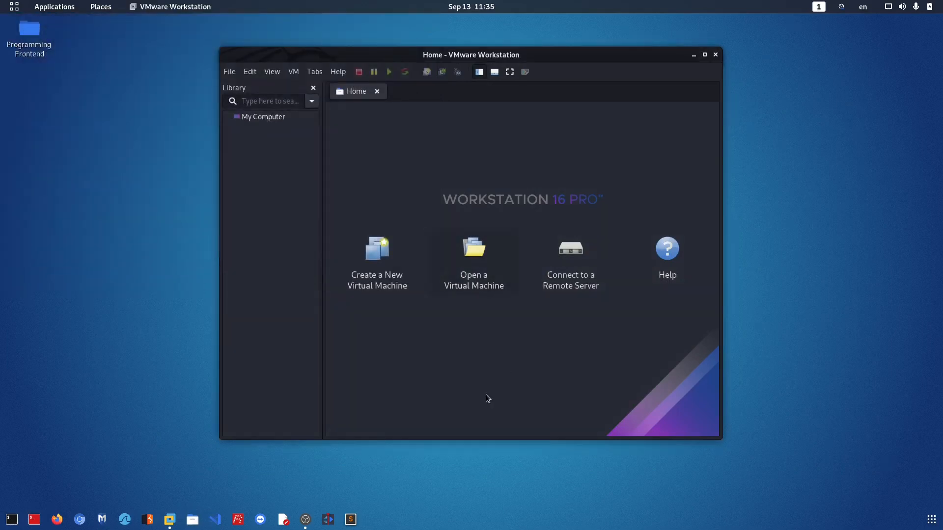
- Maximize the VMware Workstation window and begin a new virtual machine with the Typical (recommended) configuration
left_click_drag(590, 54, 548, 58)
left_click(662, 59)
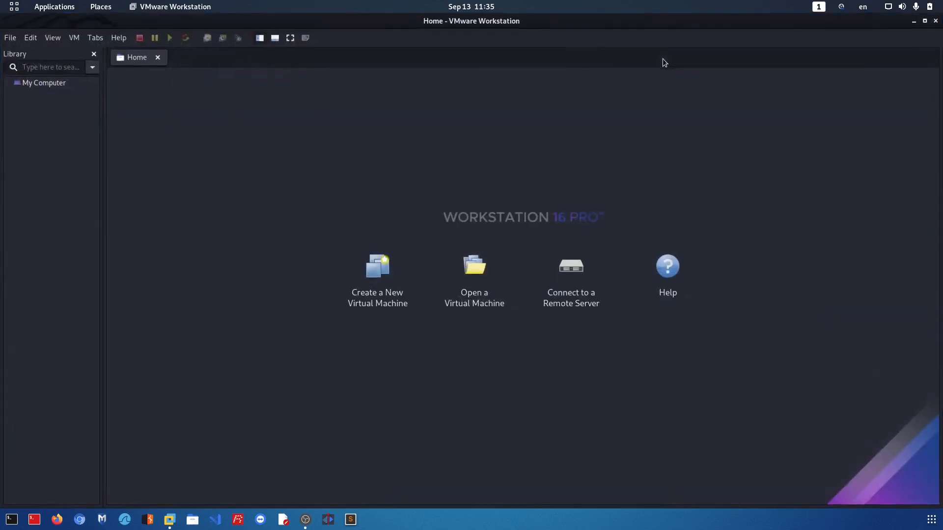
left_click(375, 278)
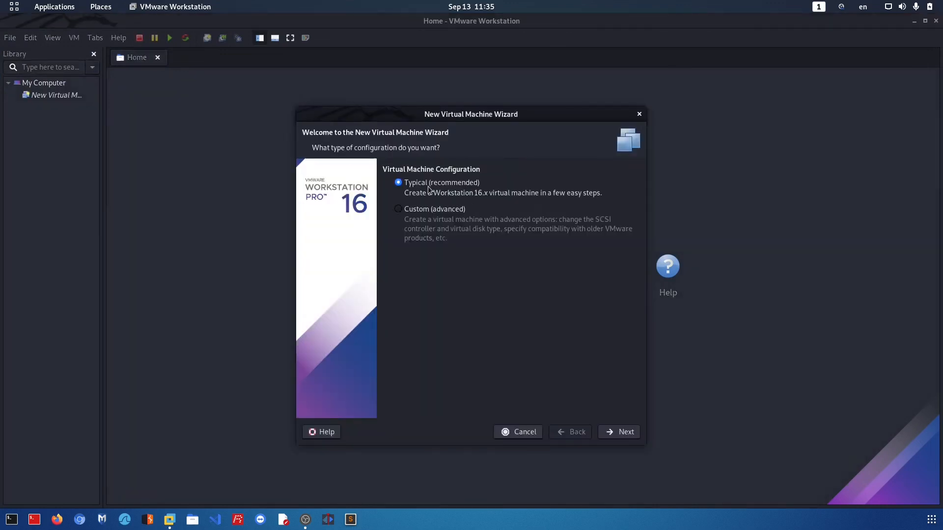
left_click(628, 438)
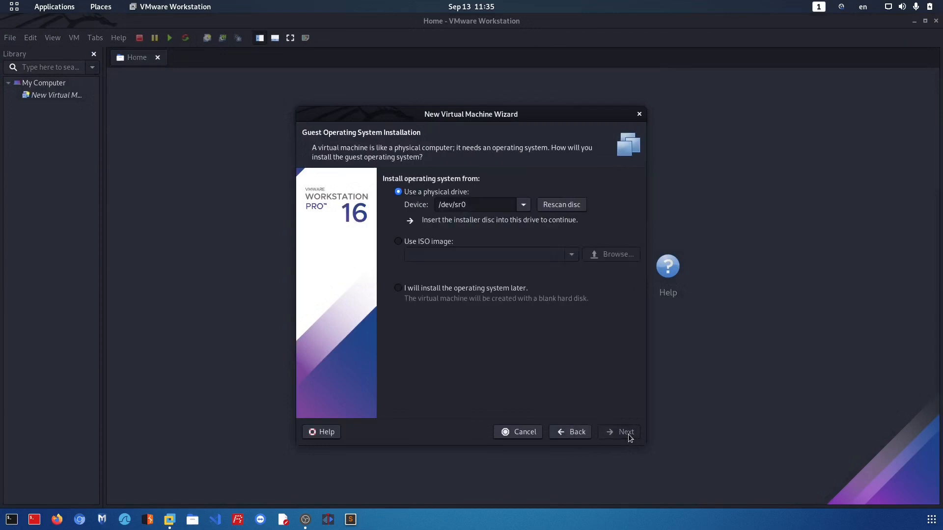
- Use the ISO image Fedora-Server-dvd-x86_64-34-1.2.iso from the Downloads folder as the guest operating system installer
left_click(413, 241)
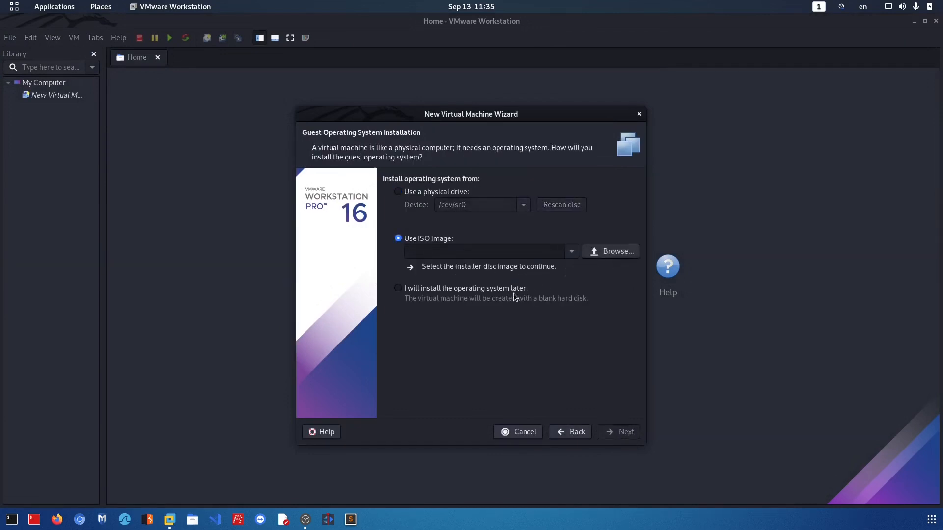
left_click(617, 252)
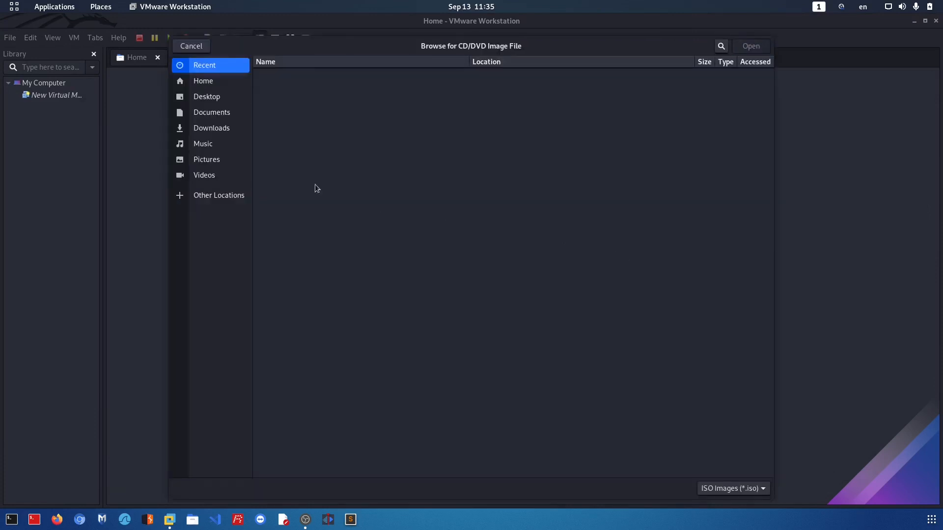
left_click(218, 129)
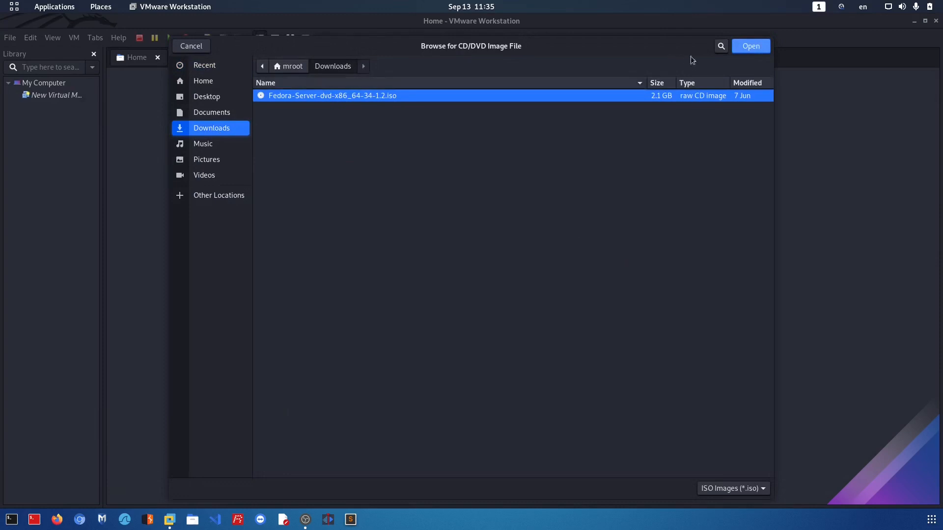
left_click(752, 46)
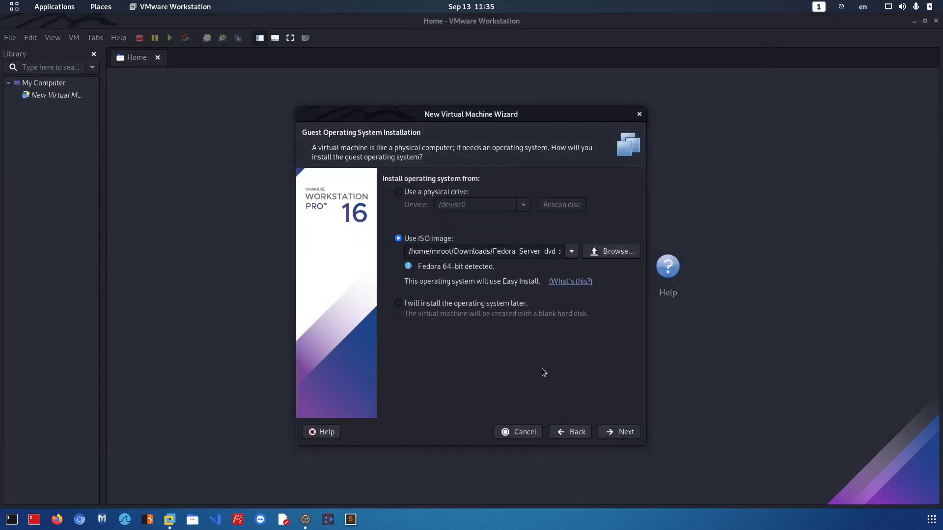
left_click(623, 433)
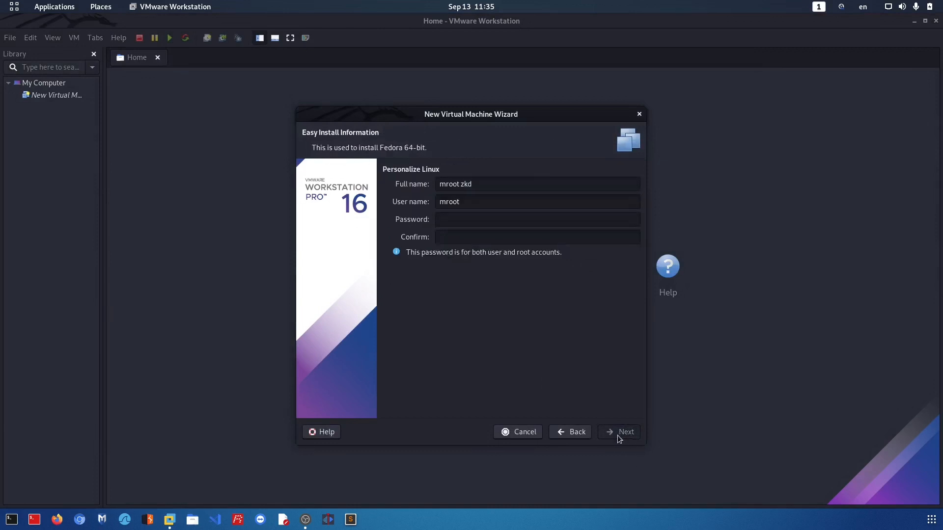
- Enter and confirm the account password in the Easy Install information, keeping the prefilled full name and user name
left_click(470, 219)
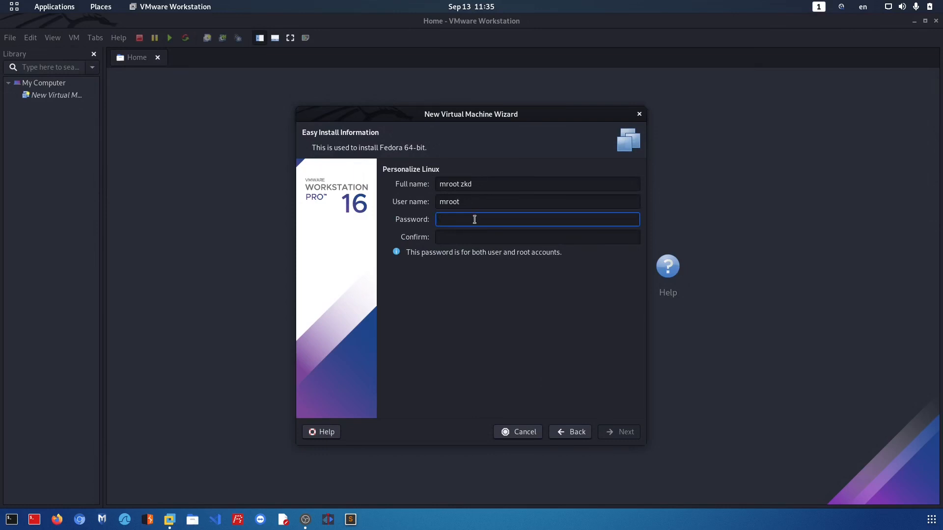
type("••")
left_click(466, 233)
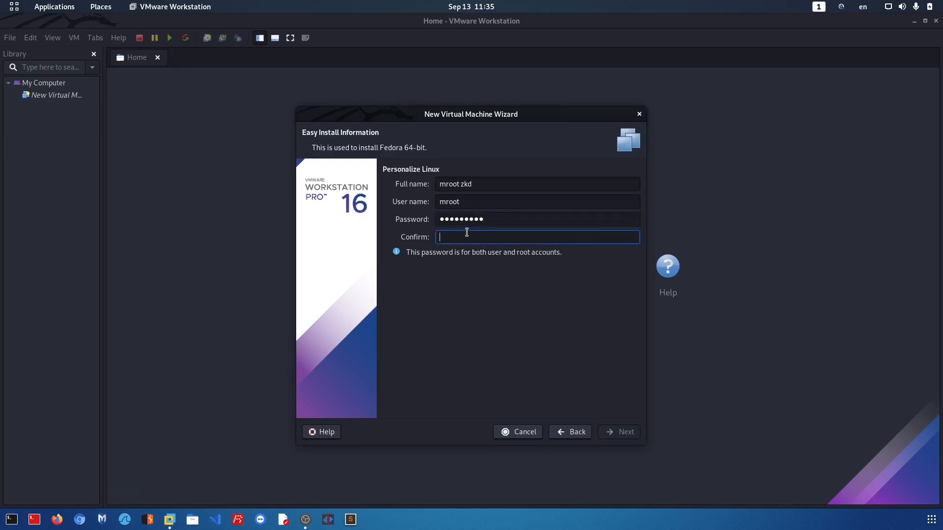
type("•••••••••")
left_click(617, 433)
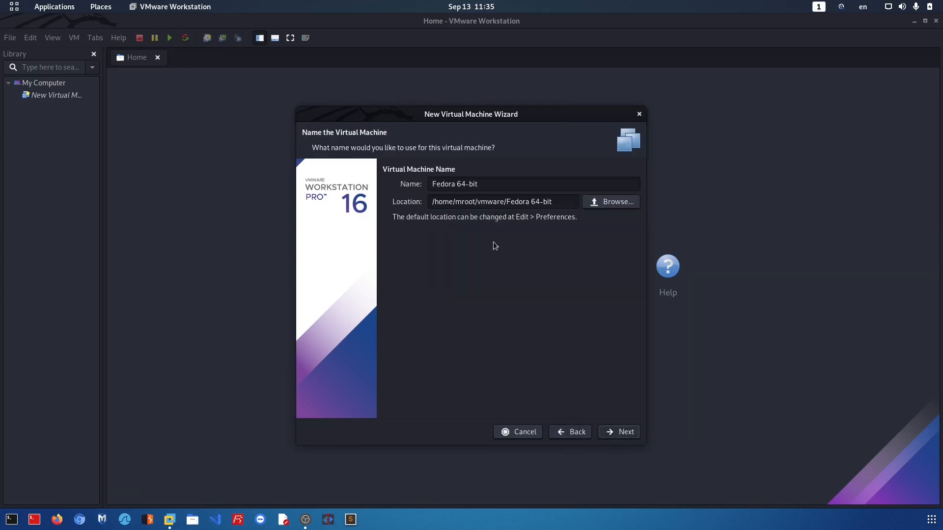
- Name the virtual machine "Fedora Server" and accept the matching location
left_click(489, 183)
key("BackSpace")
key("BackSpace")
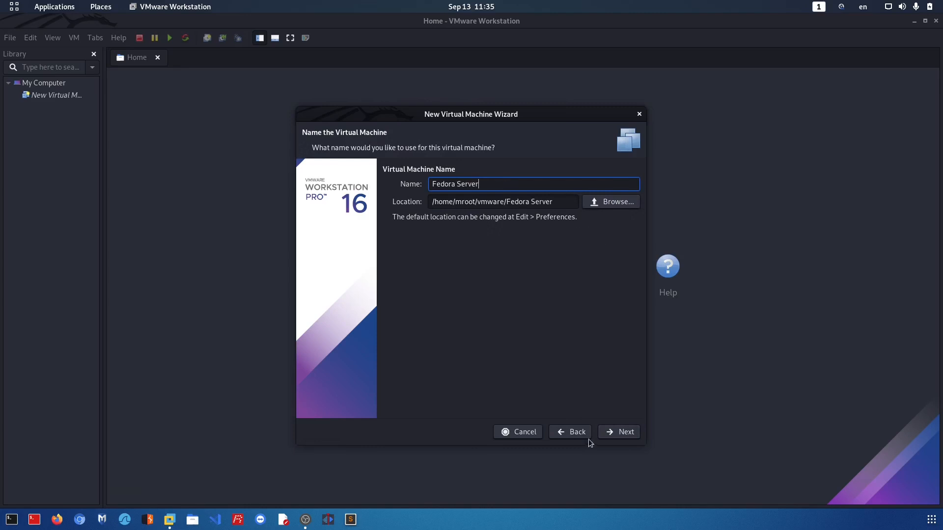
left_click(616, 432)
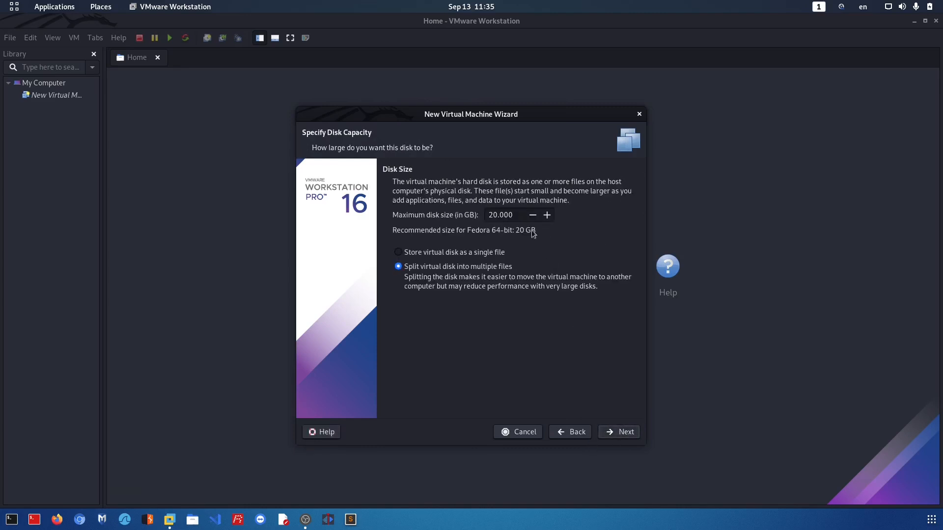
- Set the maximum disk size to 50 GB, keeping the virtual disk split into multiple files
left_click(491, 215)
type("5")
left_click(621, 433)
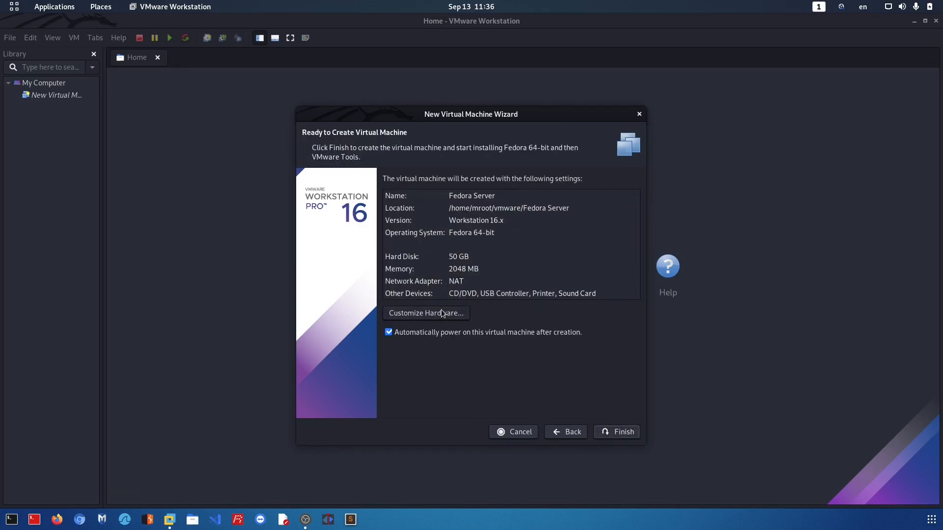
- Finish creating the Fedora Server virtual machine, let it power on, and dismiss the swap space, graphics and removable device notices
left_click(624, 433)
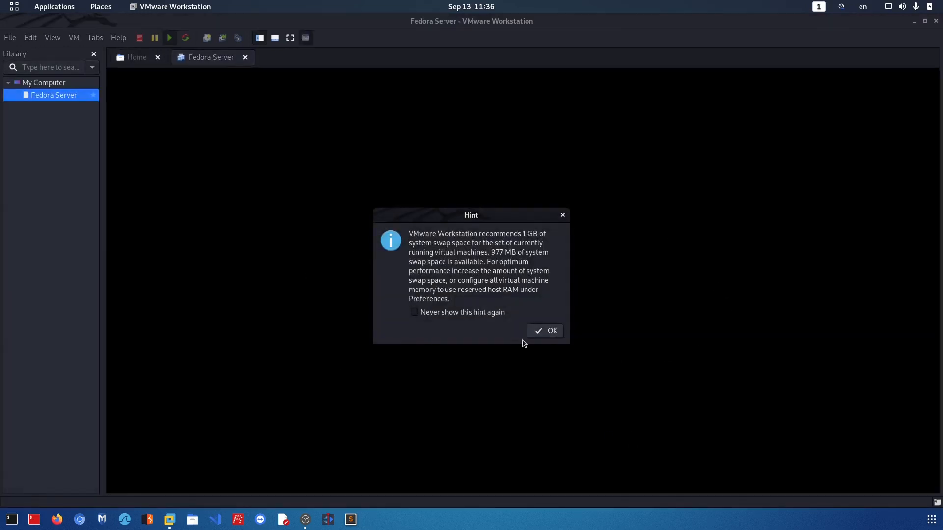
left_click(546, 331)
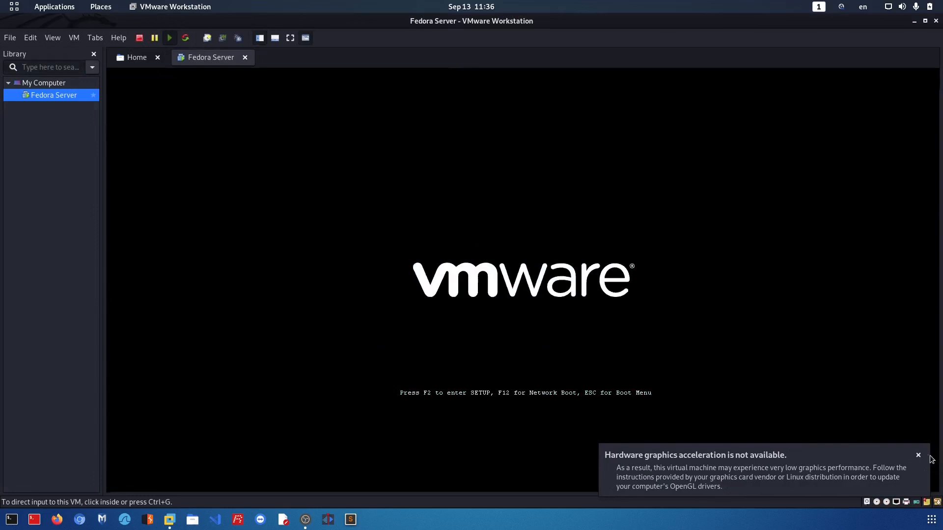
left_click(929, 456)
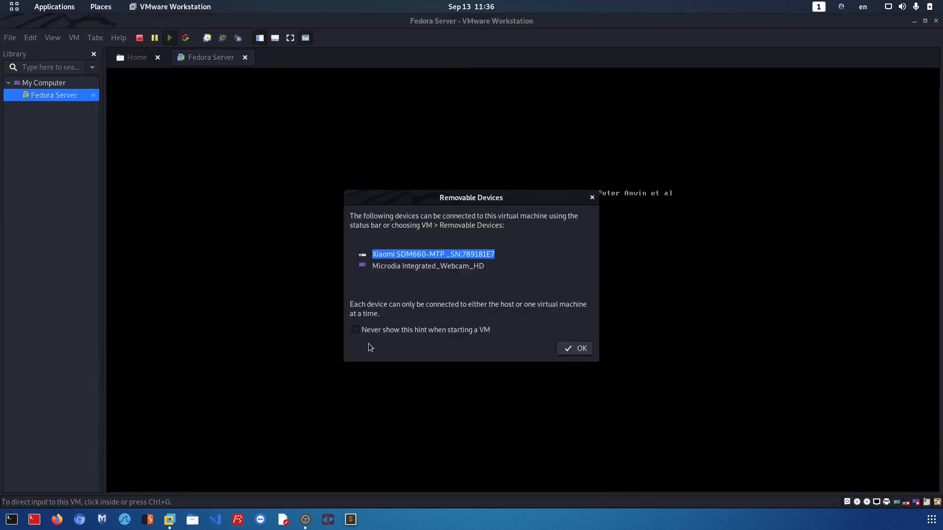
left_click(369, 329)
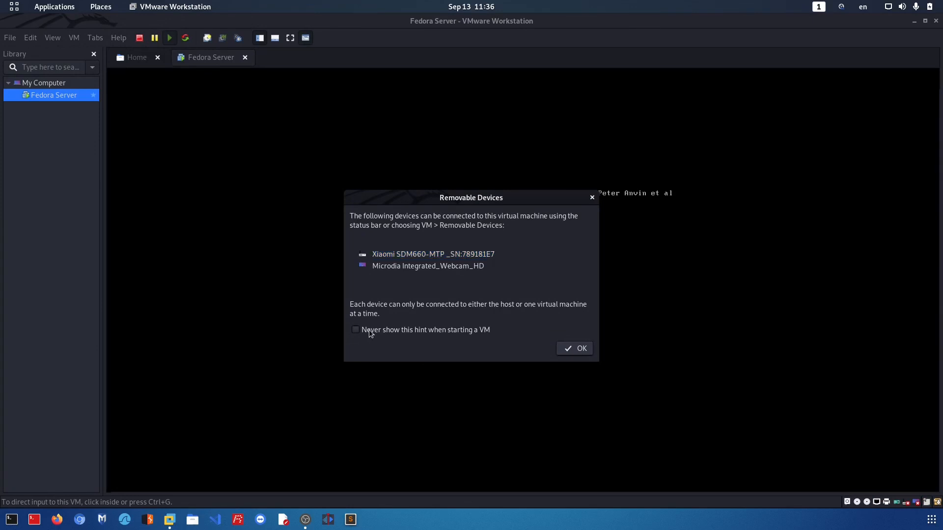
left_click(576, 353)
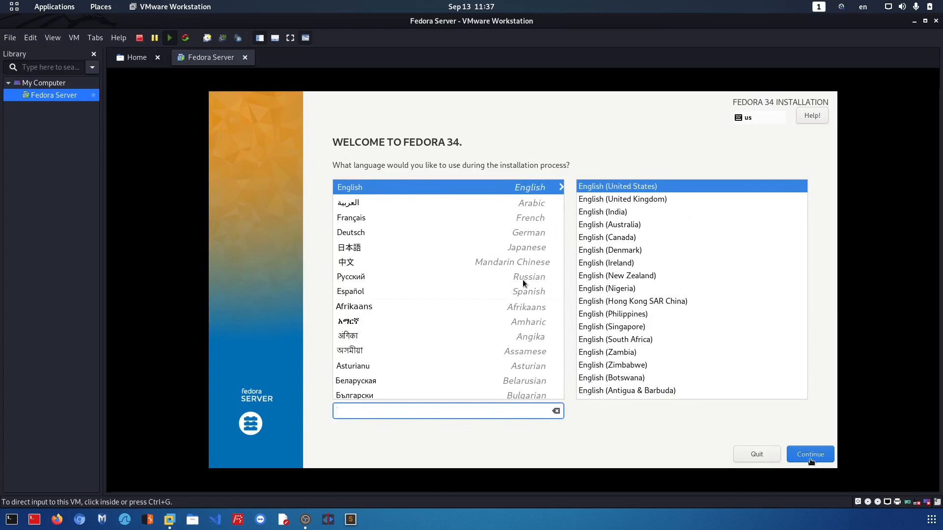
- Choose English (United States) as the Fedora 34 installation language and continue to the installation summary
left_click(522, 279)
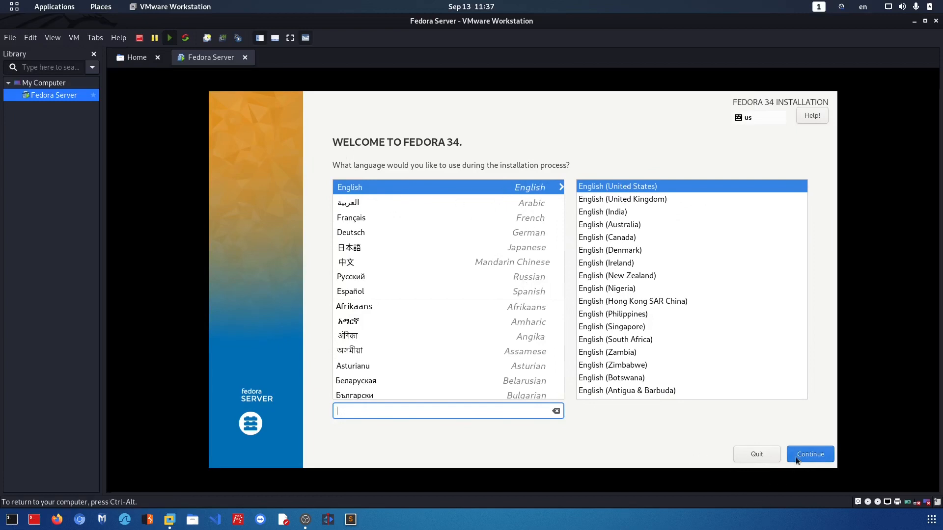
left_click(637, 183)
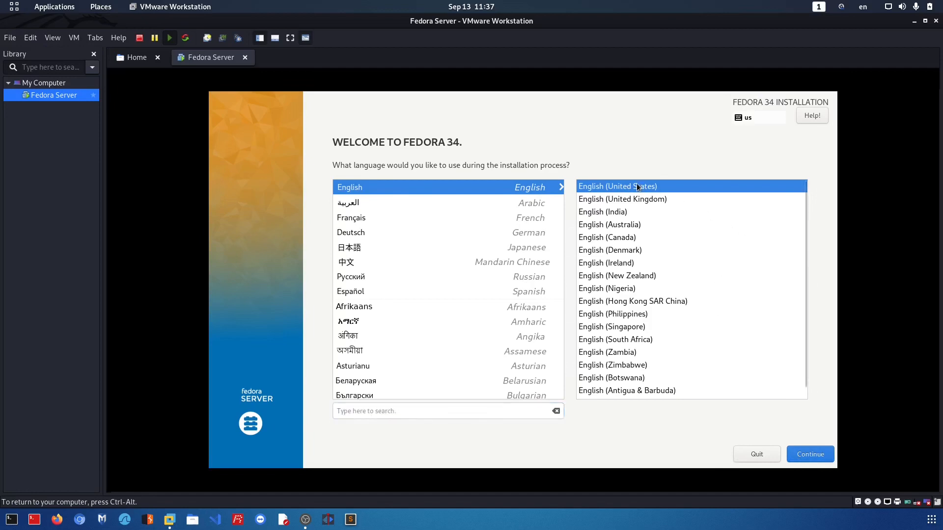
left_click(814, 457)
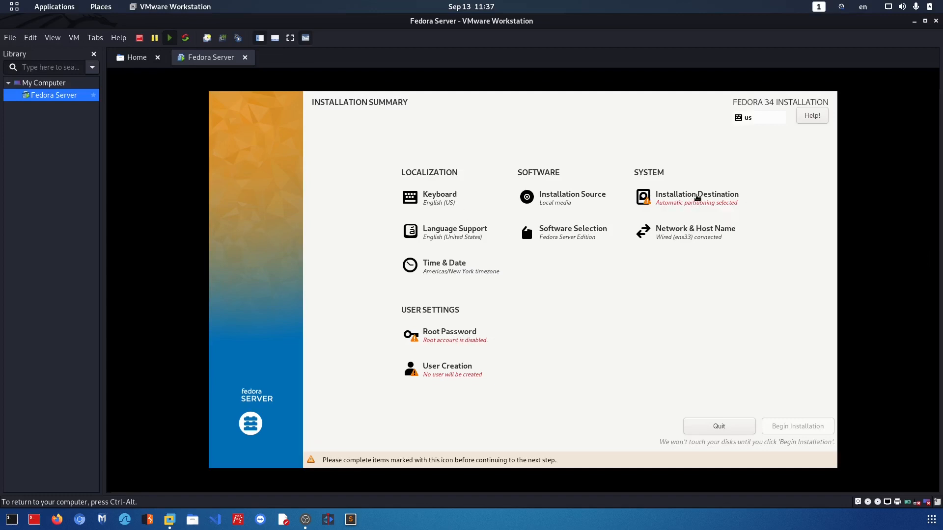
- In the installation destination settings, deselect the 50 GiB VMware virtual disk and rescan the disks
left_click(694, 200)
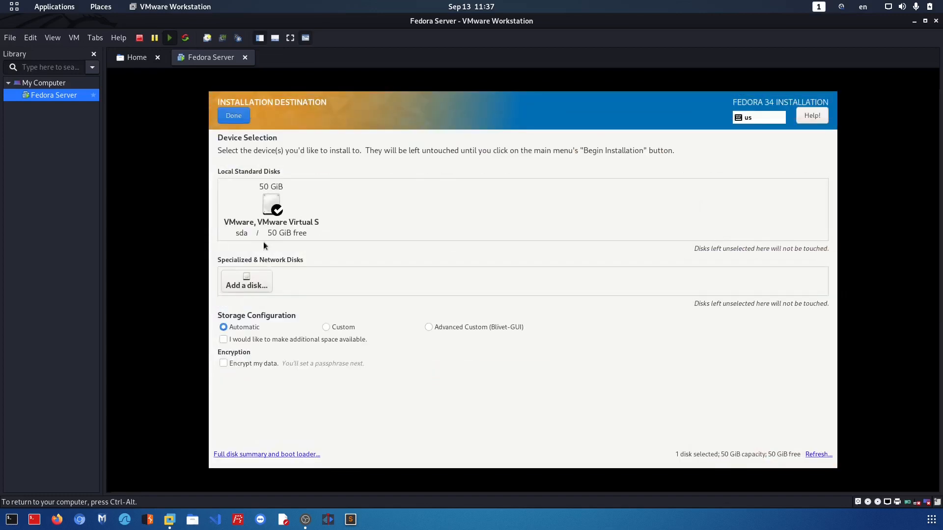
left_click(271, 201)
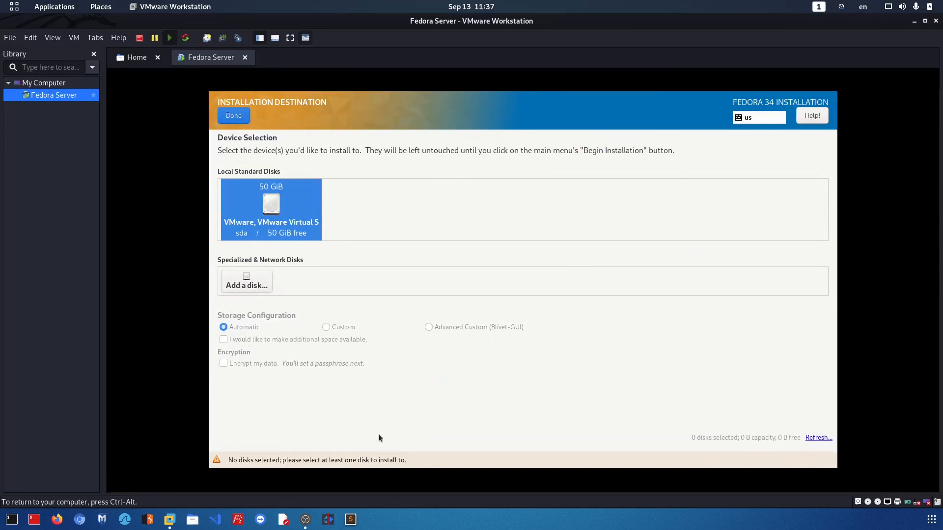
left_click(818, 438)
left_click(526, 290)
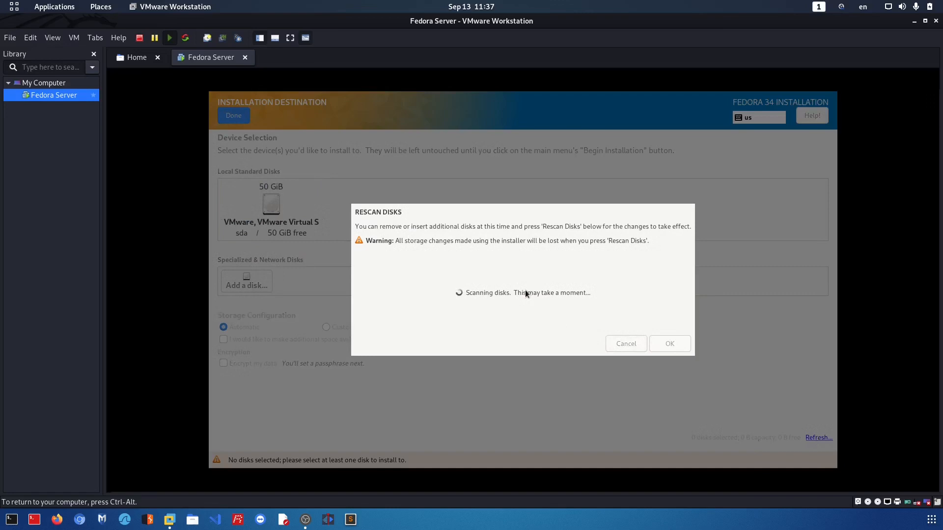
left_click(687, 346)
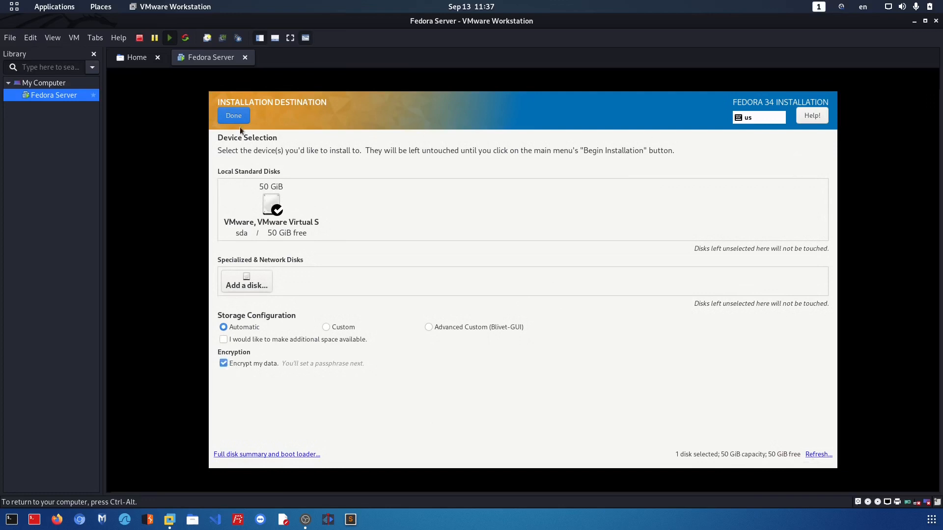
- Cancel the disk encryption passphrase and accept the 50 GiB disk with automatic storage configuration and no encryption
left_click(230, 115)
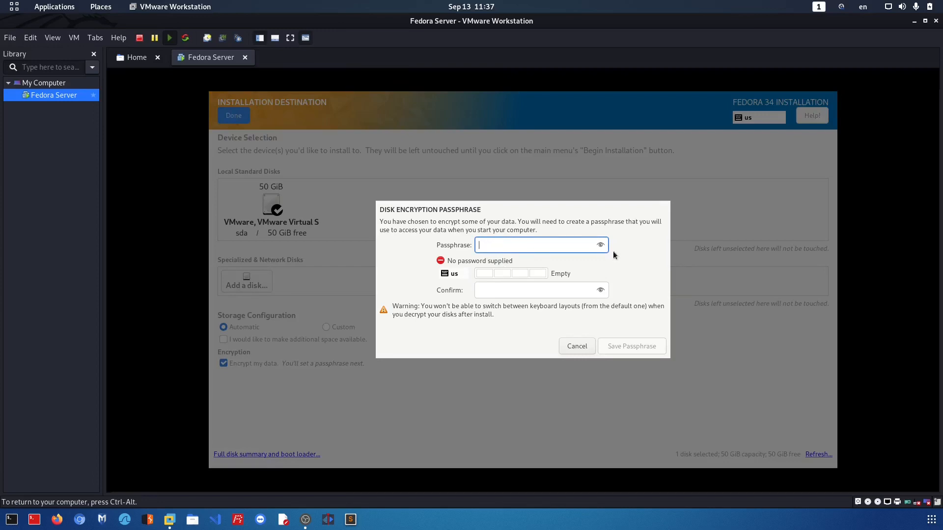
left_click(600, 245)
left_click(577, 346)
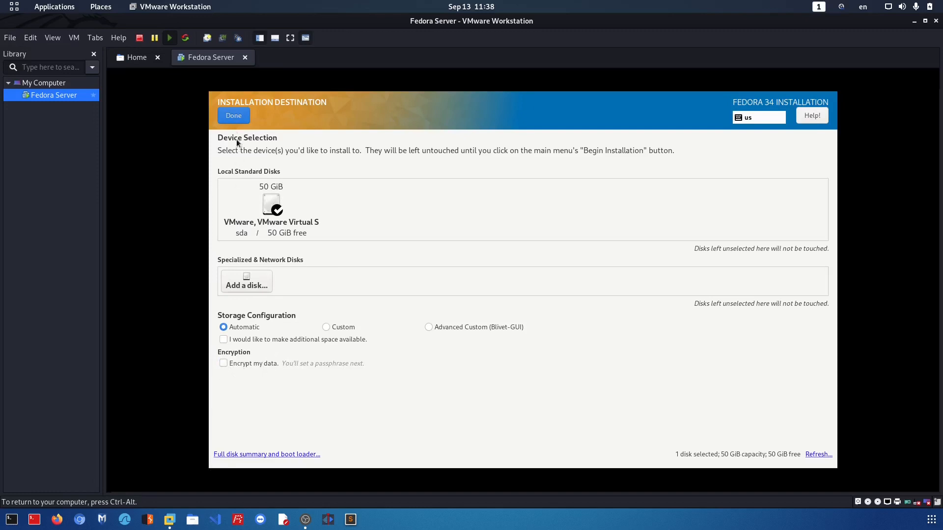
left_click(234, 115)
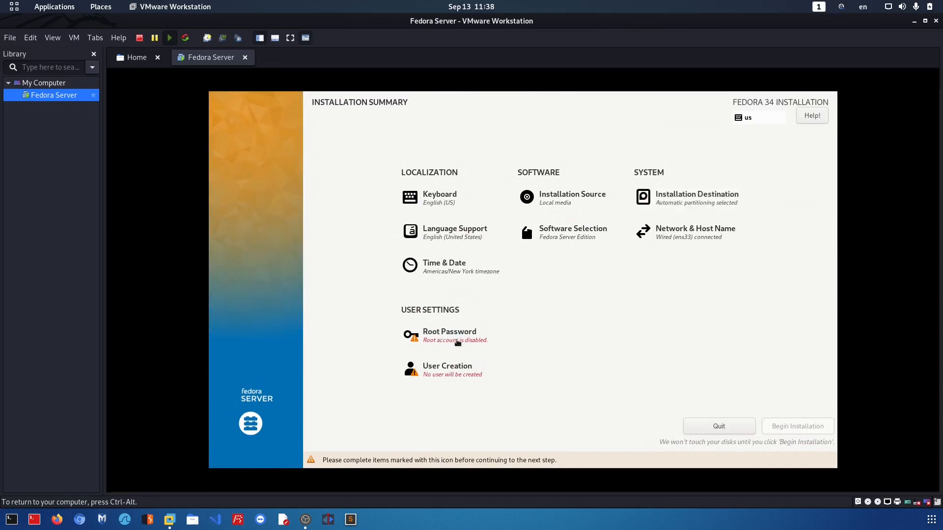
- Enter and confirm the root password, leave root SSH login disallowed, and accept the password despite its weakness
left_click(457, 342)
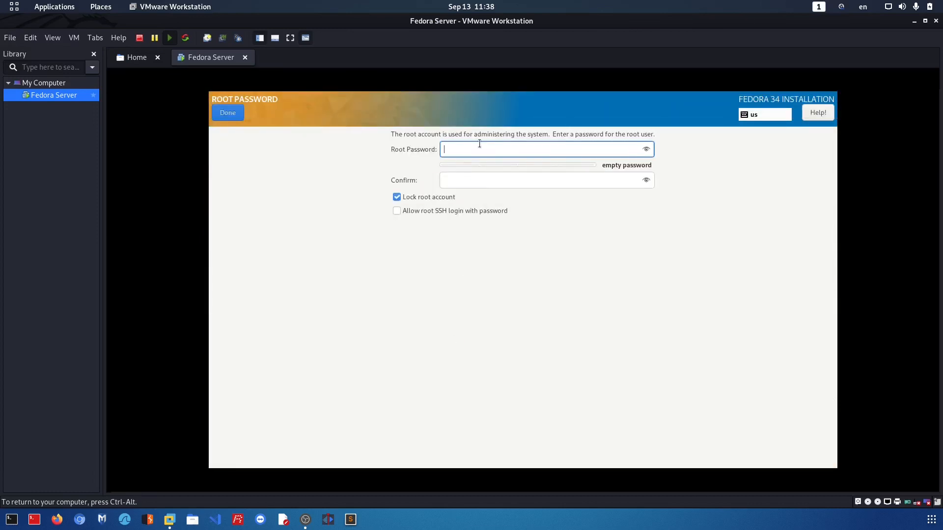
type("•••••")
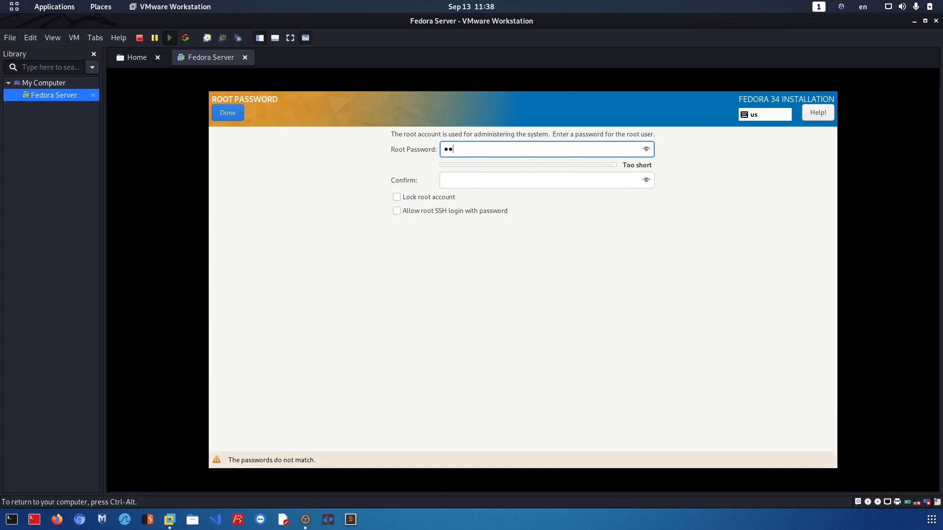
type("••••")
left_click(474, 181)
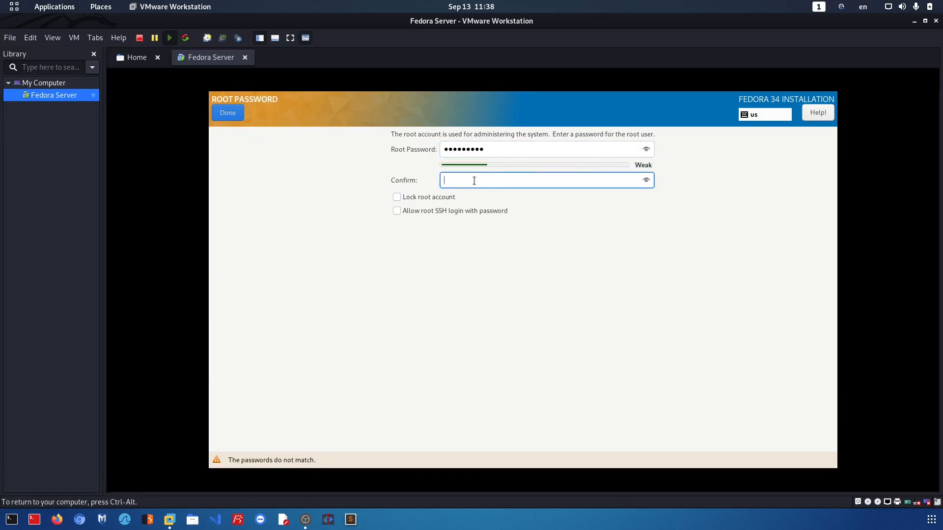
type("•••••••••")
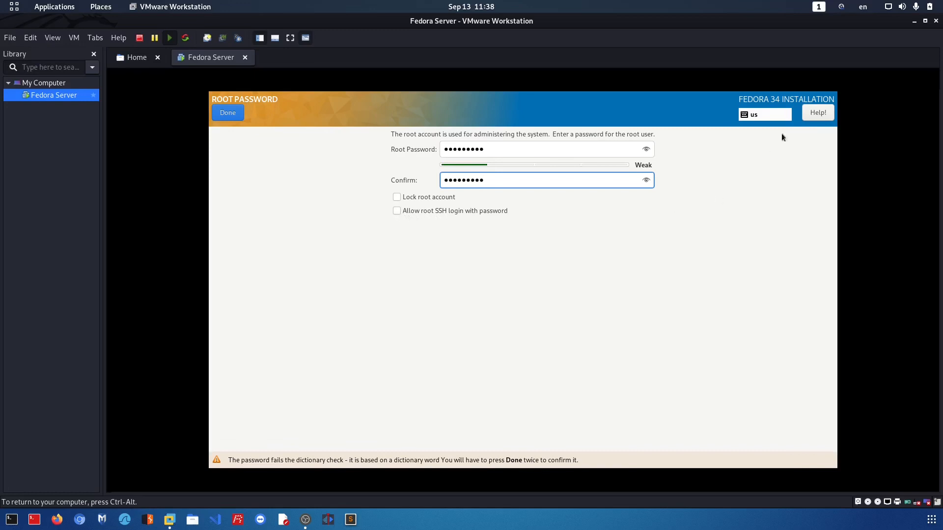
left_click(228, 113)
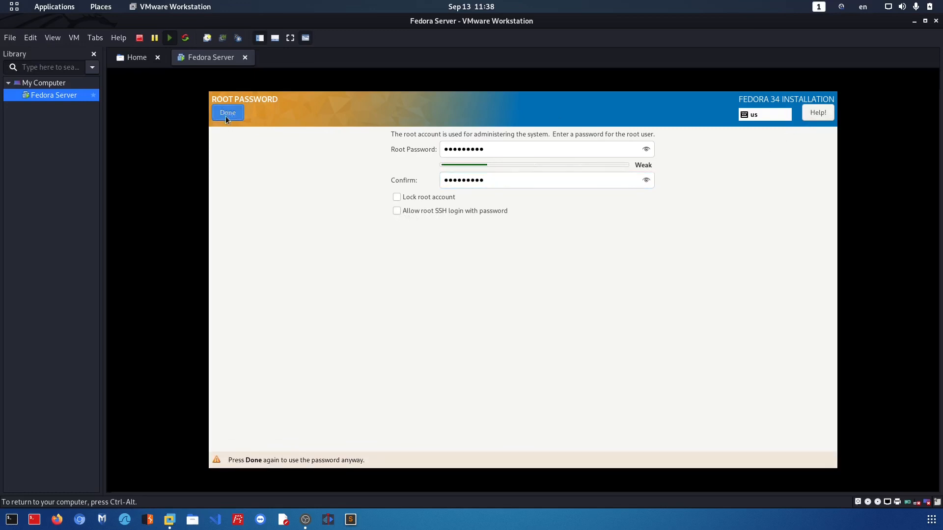
left_click(227, 115)
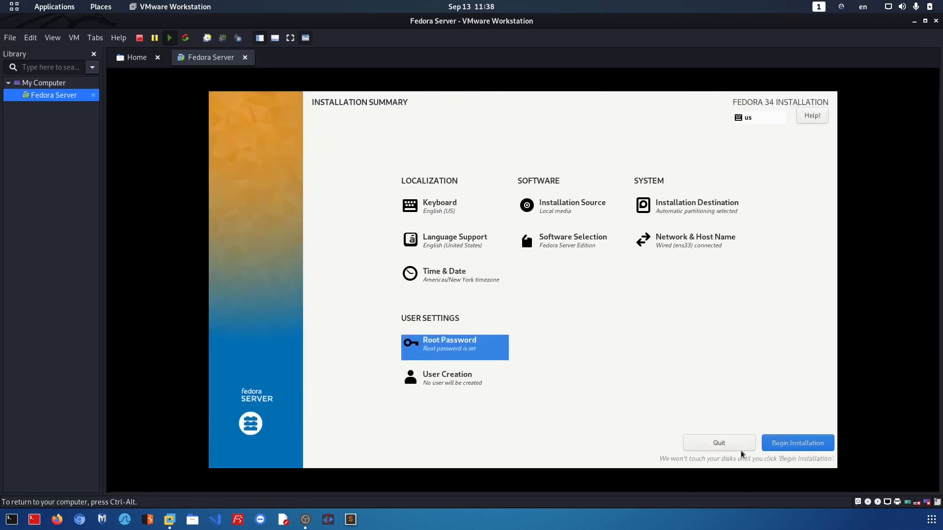
- Begin the Fedora installation, show the virtual machine in full screen, and reboot the system once installation completes
left_click(805, 447)
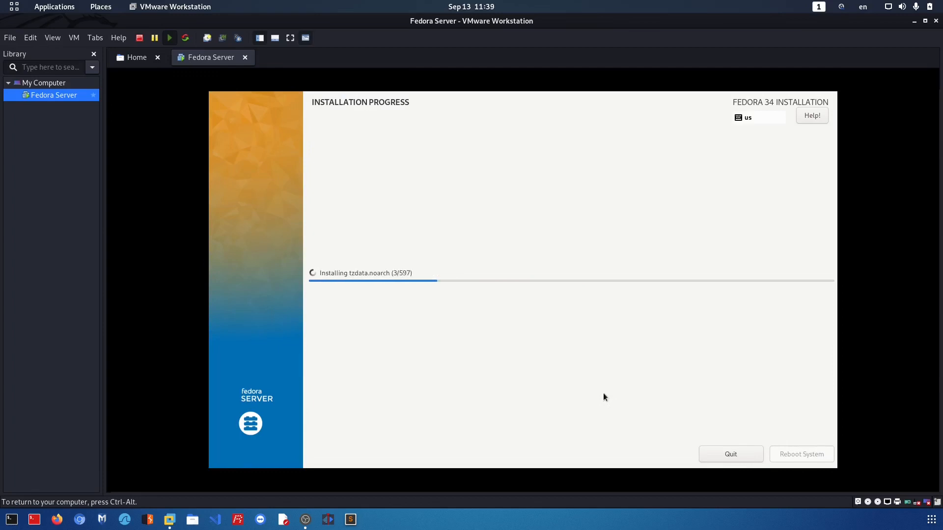
key("ctrl+alt+Return")
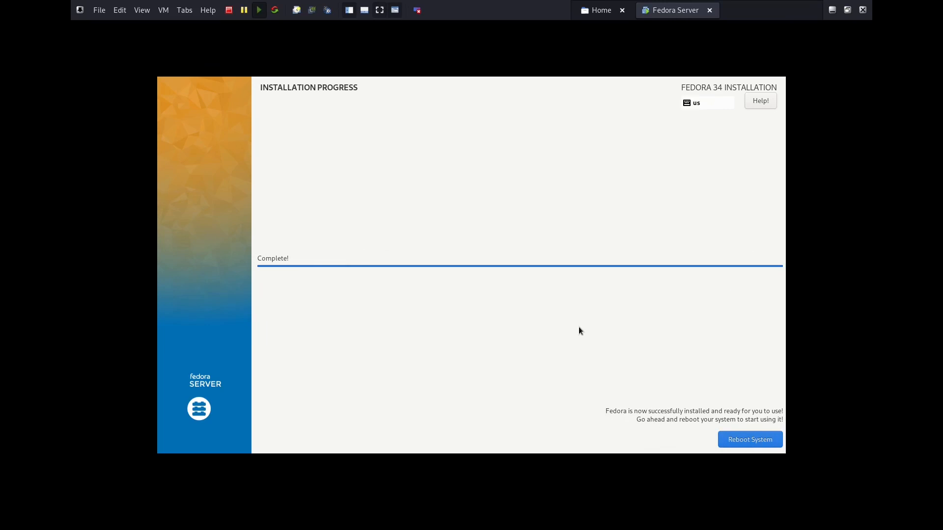
left_click(758, 442)
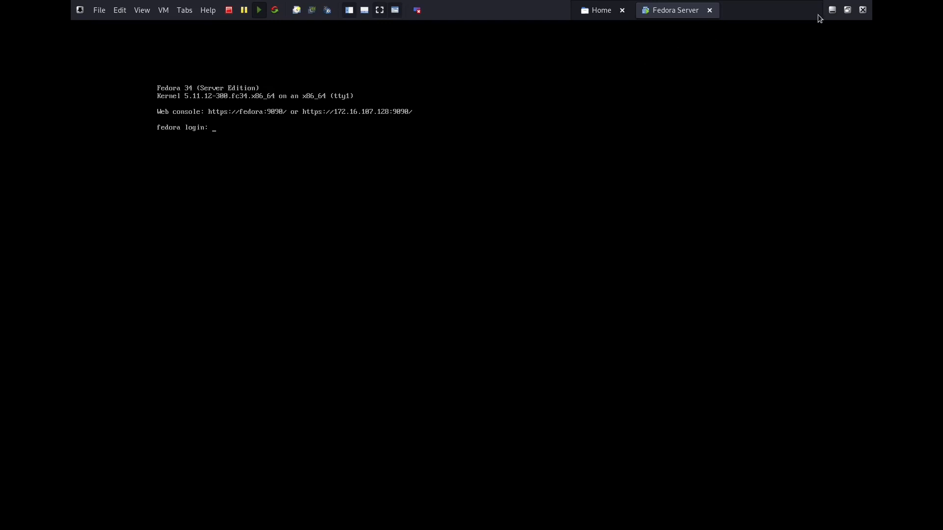
- Leave full screen, unmaximize the VMware Workstation window, and reposition it on the desktop with the server's login console in view
left_click(846, 11)
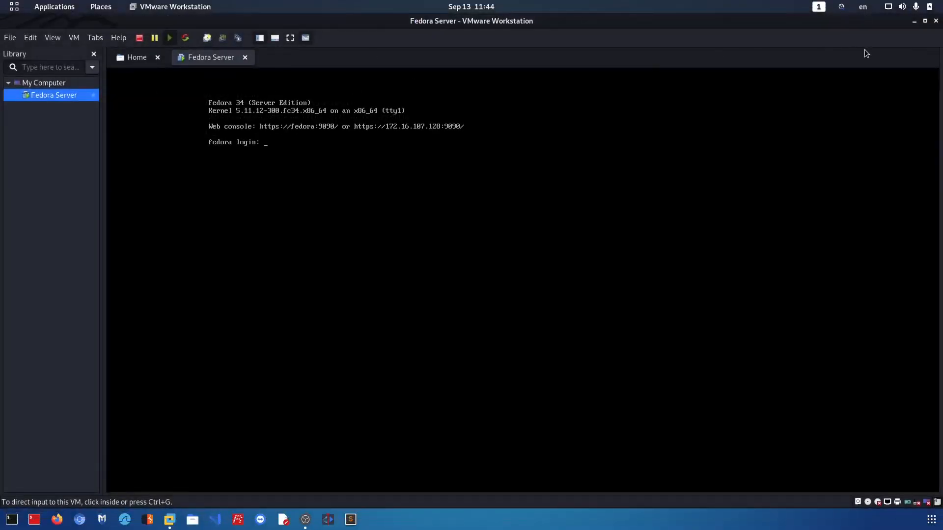
left_click(924, 22)
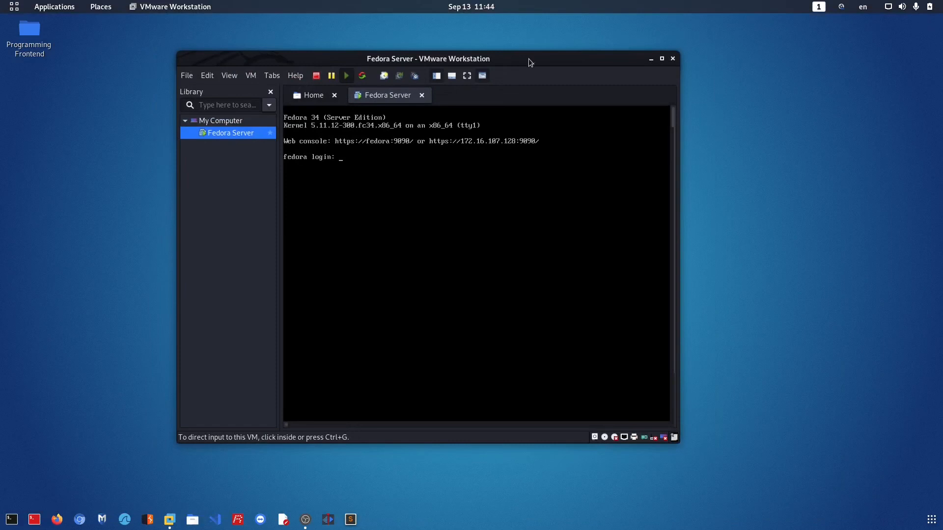
left_click_drag(529, 58, 748, 60)
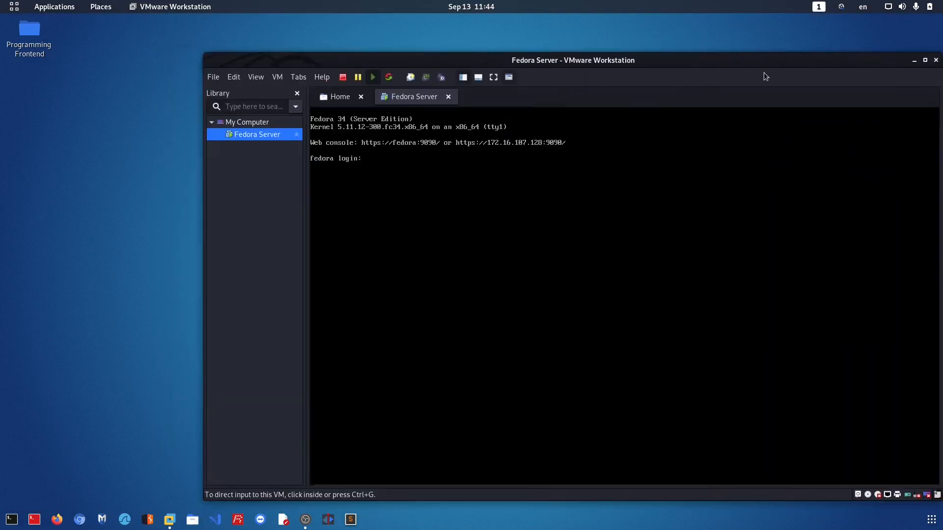
mouse_move(204, 240)
left_mouse_down()
mouse_move(559, 243)
mouse_move(204, 244)
left_mouse_up()
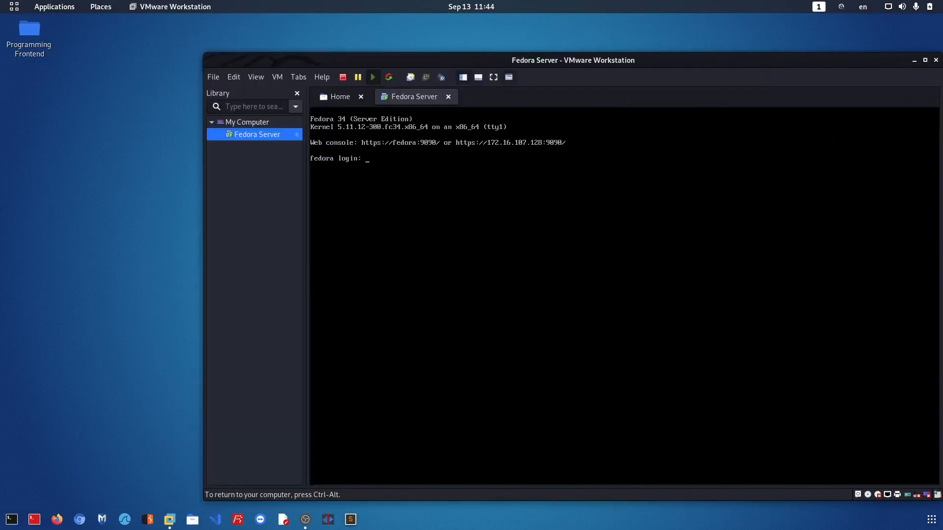
left_click_drag(594, 60, 585, 42)
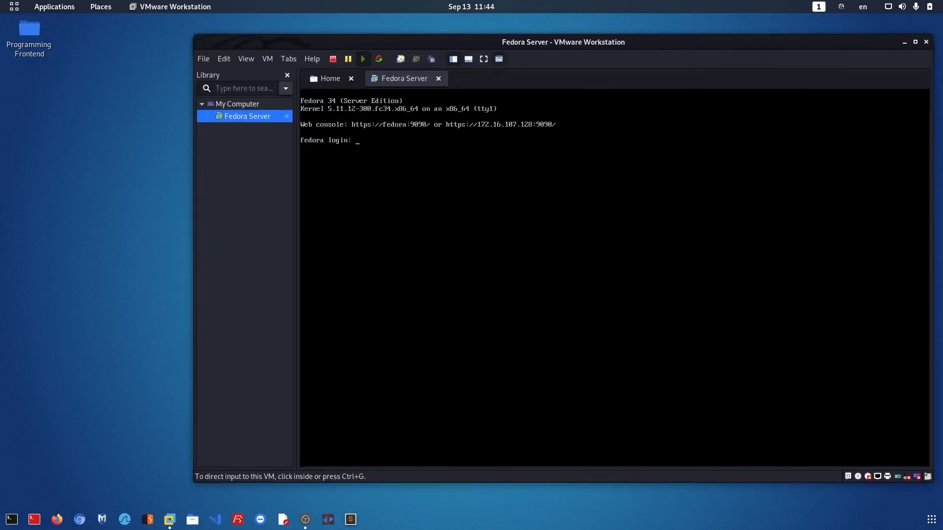
- Switch to Firefox, keep a single new tab, and place its unmaximized window so the server's web console address stays readable
left_click(57, 520)
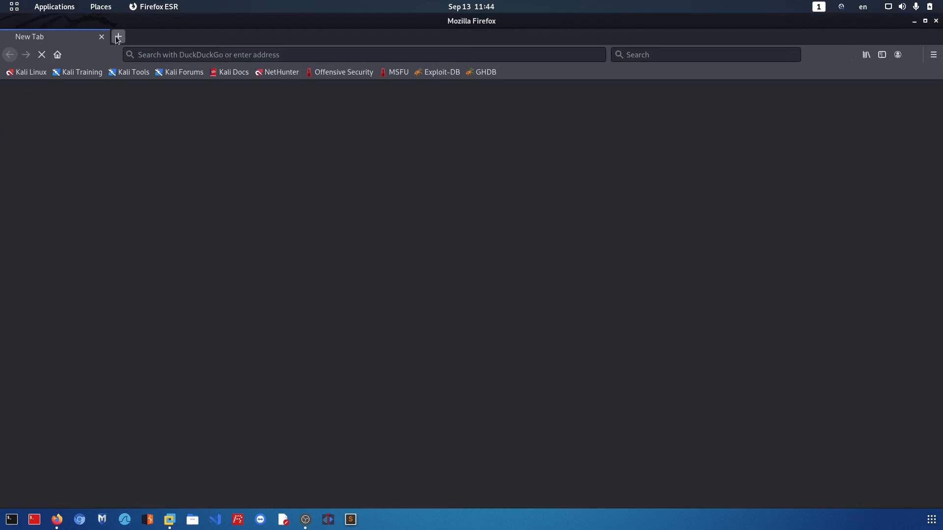
left_click(118, 37)
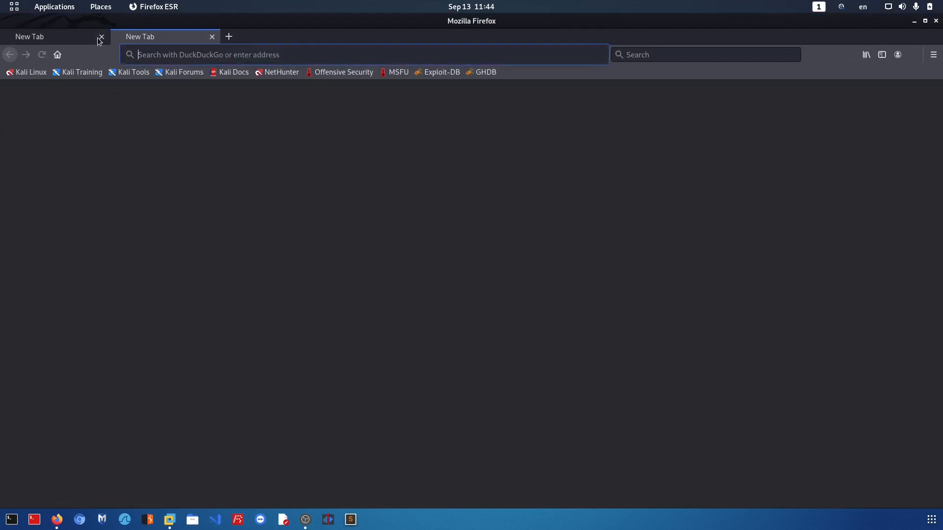
left_click(101, 37)
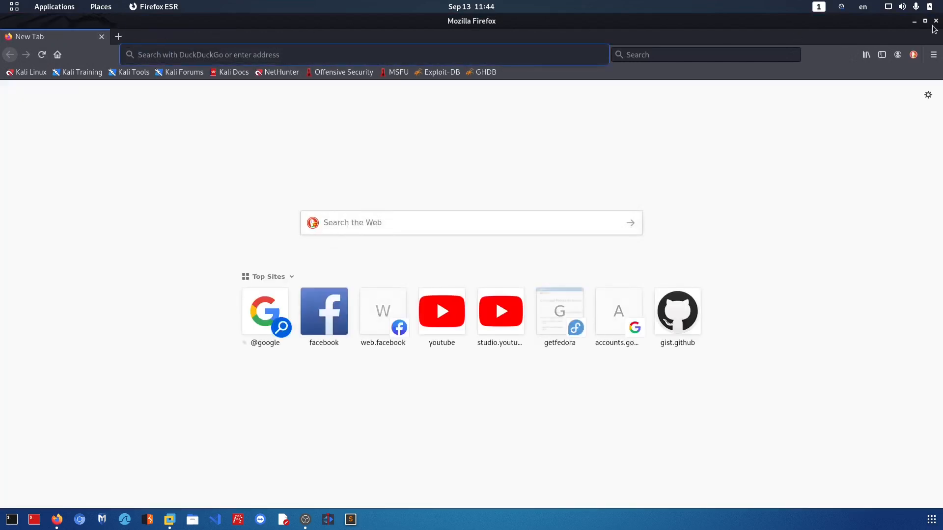
left_click(925, 21)
left_click_drag(351, 20, 722, 137)
left_click(511, 168)
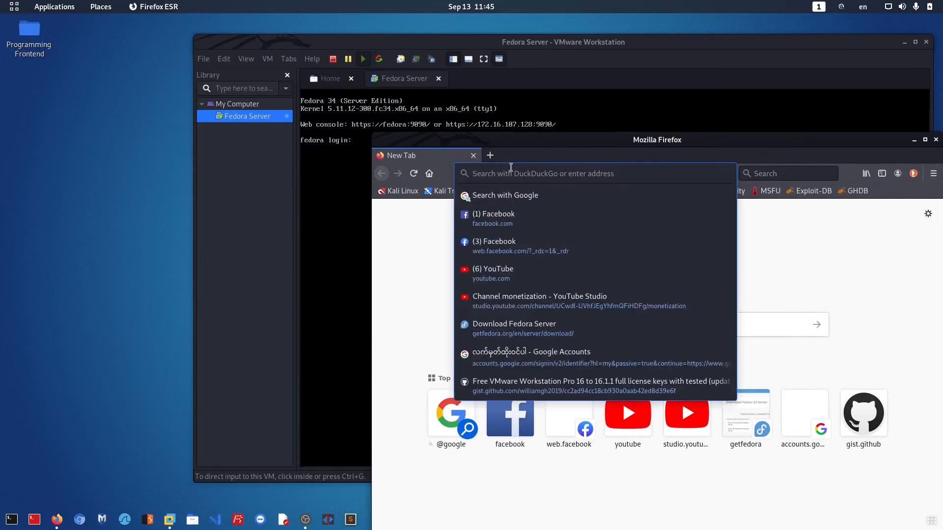
type("h")
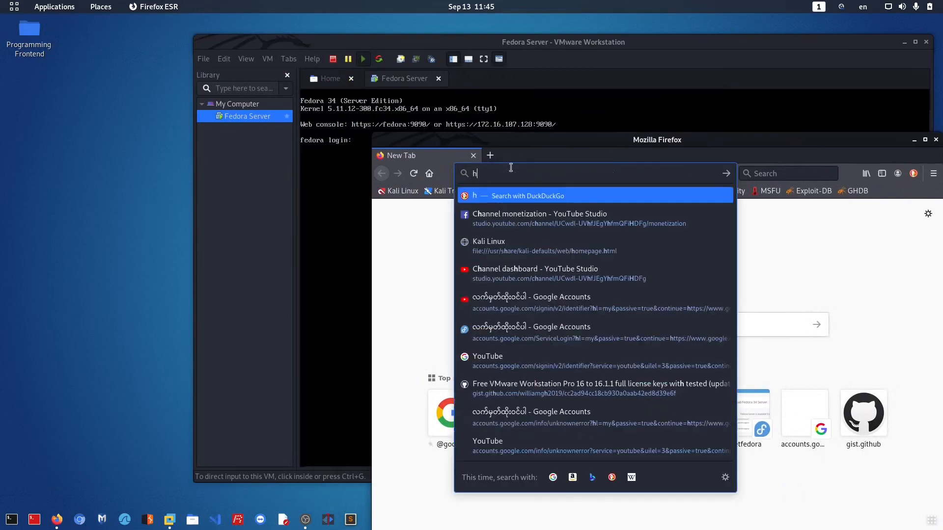
type("ttp")
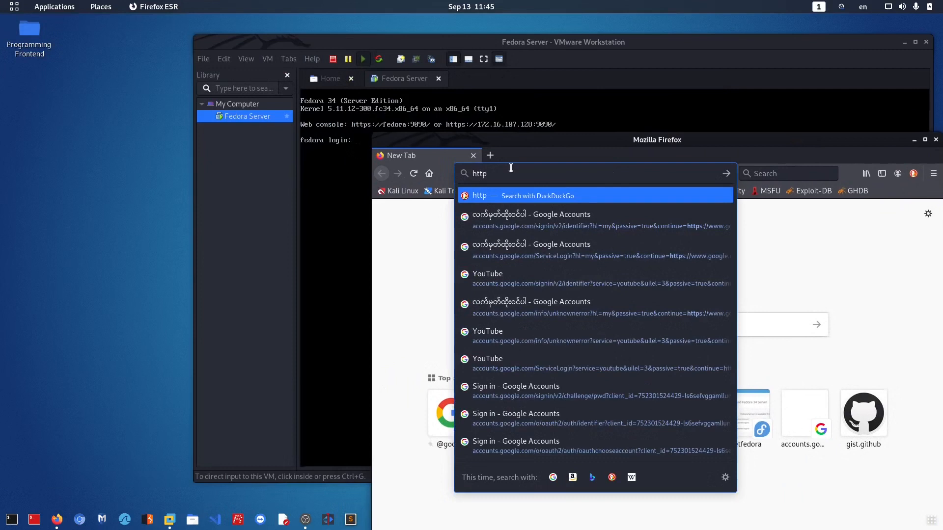
type("s://")
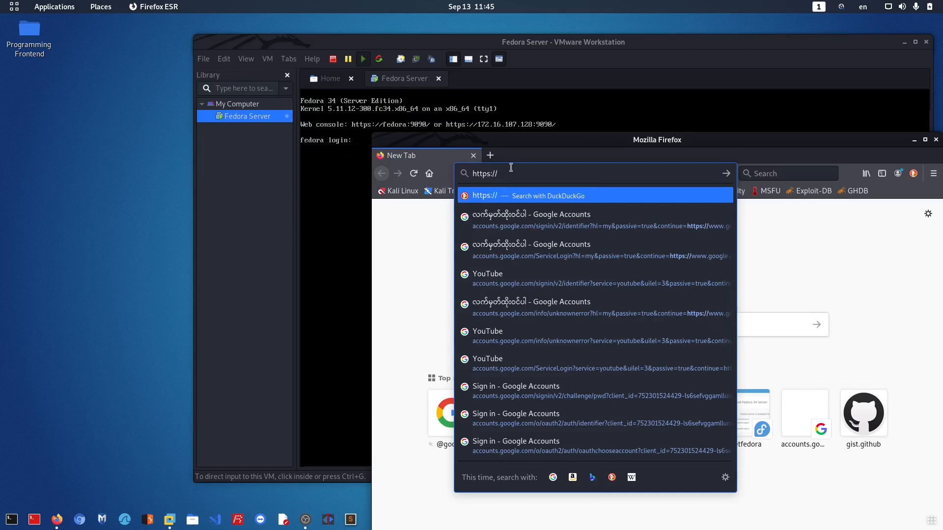
type("172.")
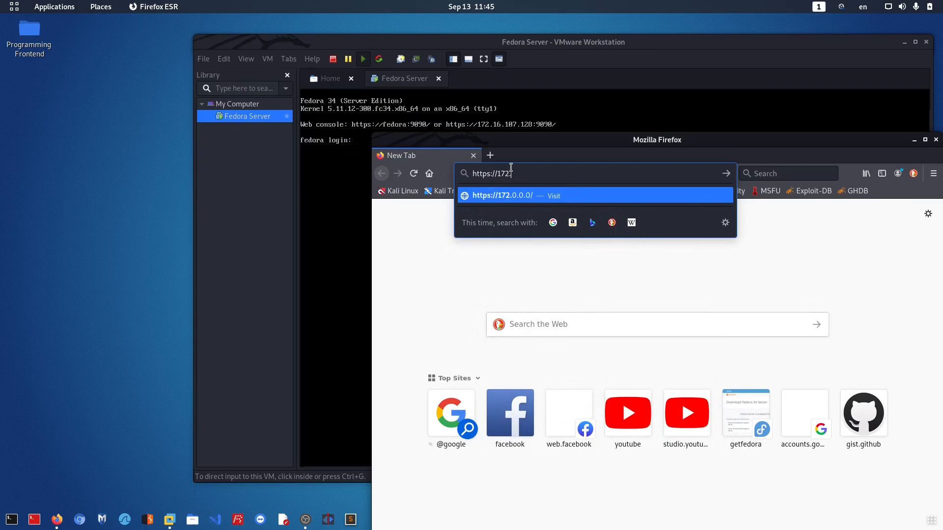
type("16.107.128:")
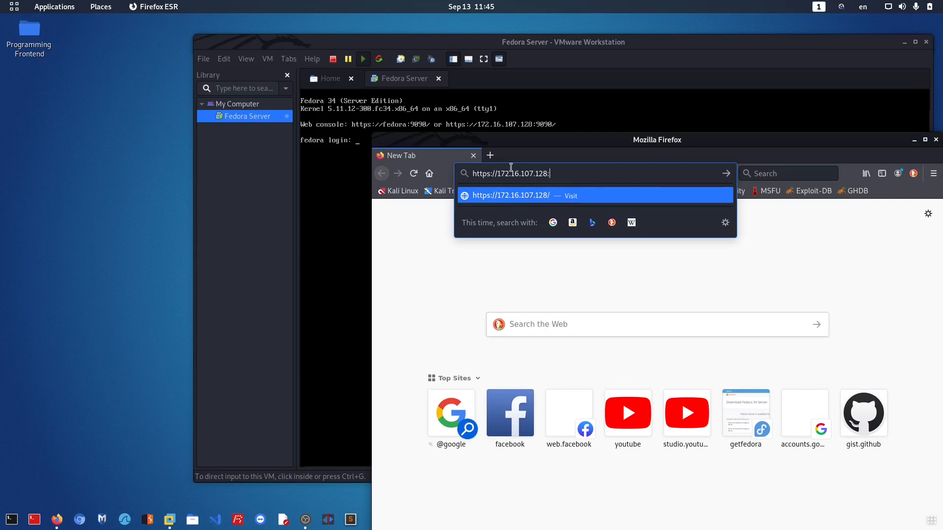
type("90")
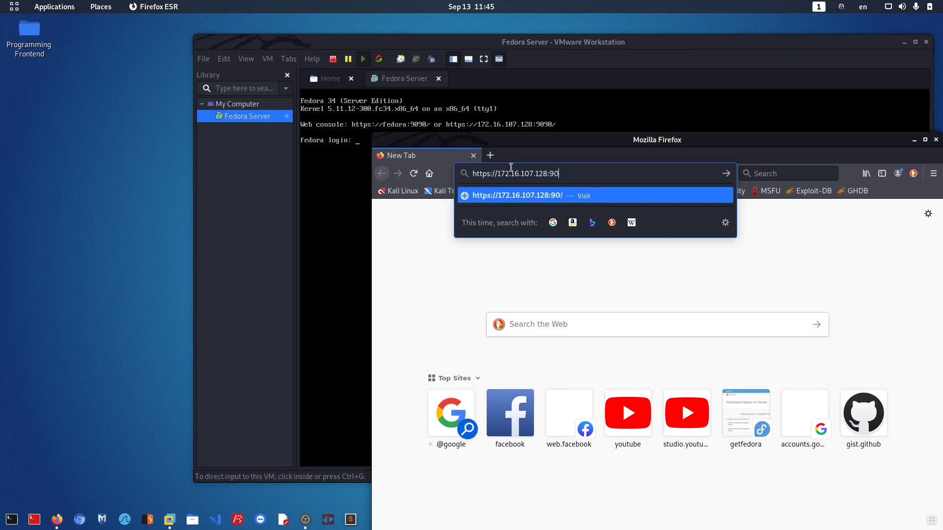
type("90?")
key("BackSpace")
type("/")
key("Return")
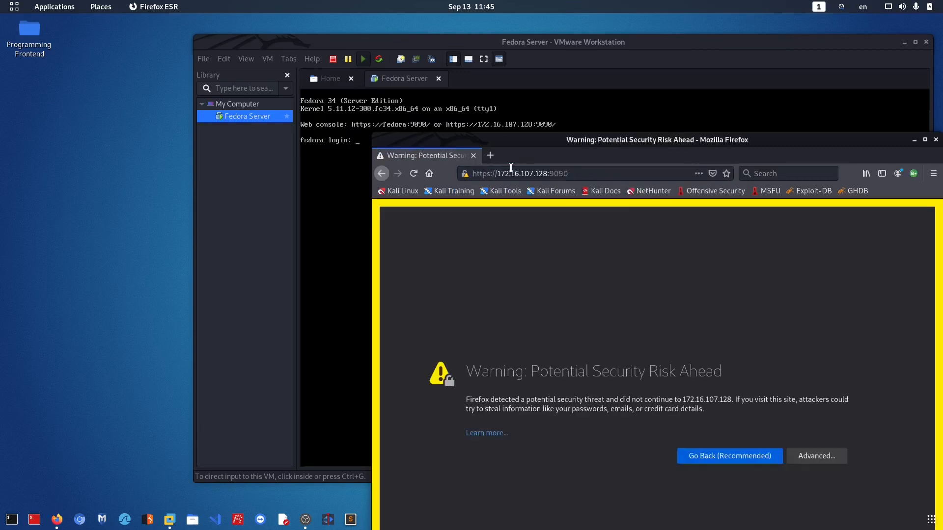
left_click_drag(725, 139, 378, 10)
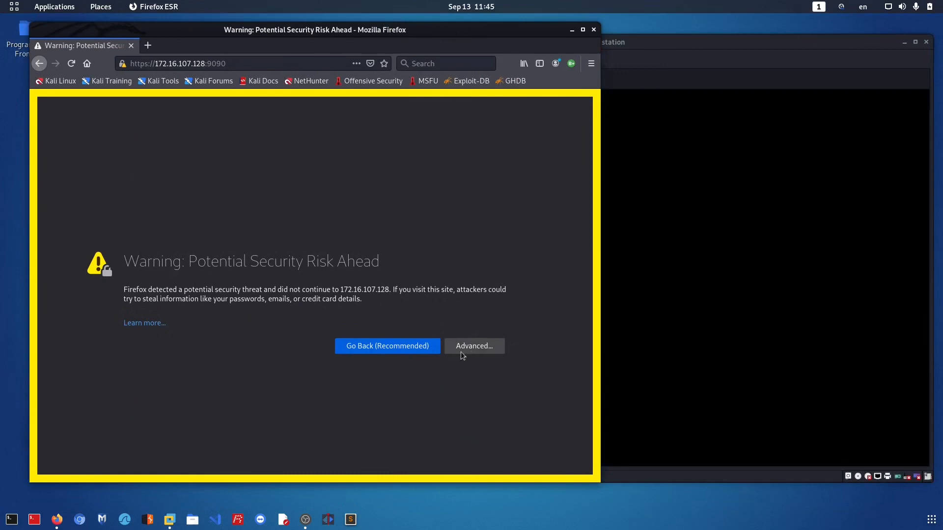
left_click(413, 348)
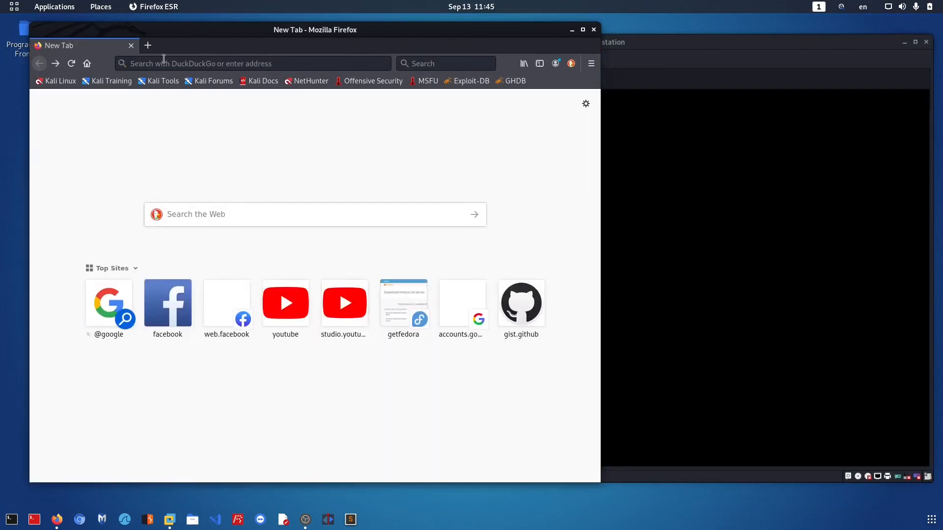
left_click(160, 63)
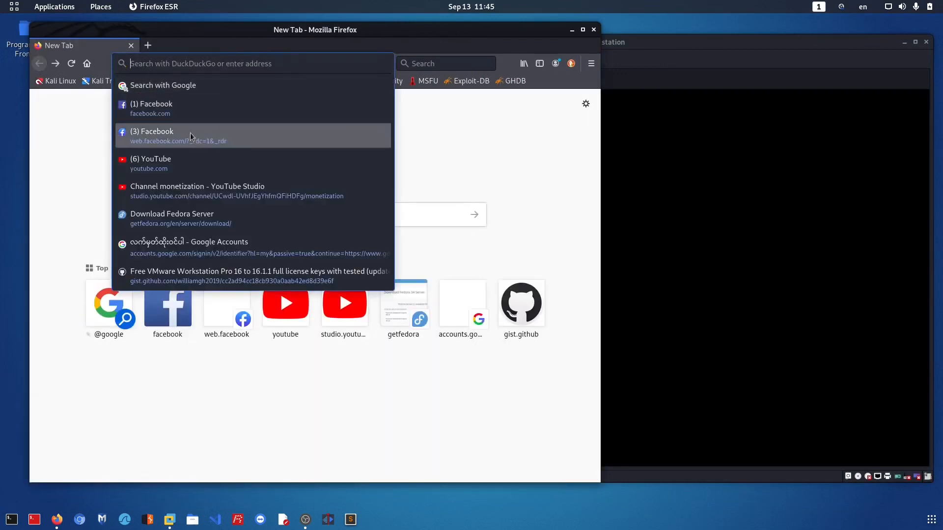
type("ht")
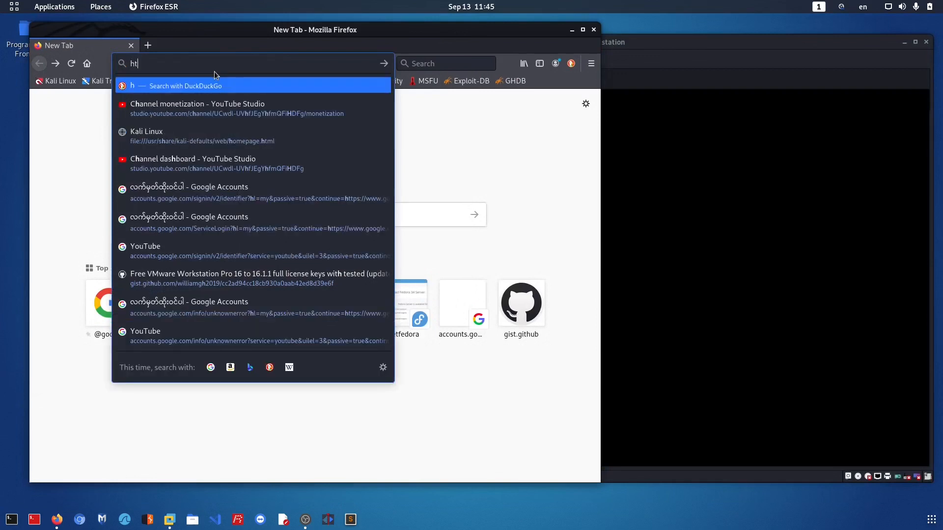
type("tp")
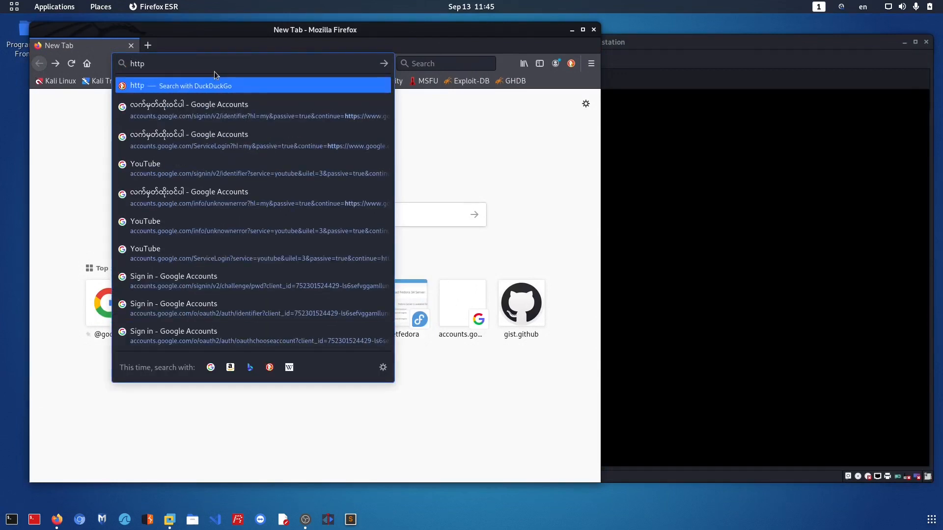
type("s://")
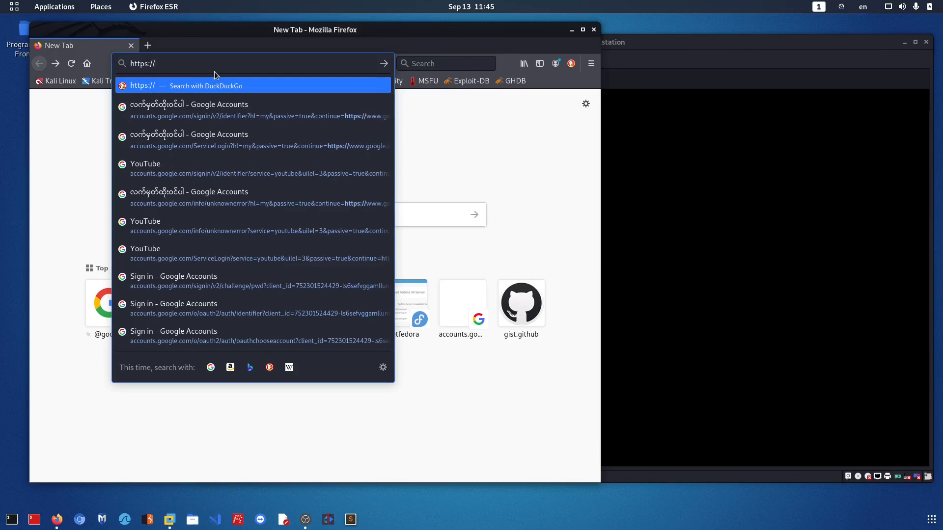
type("172")
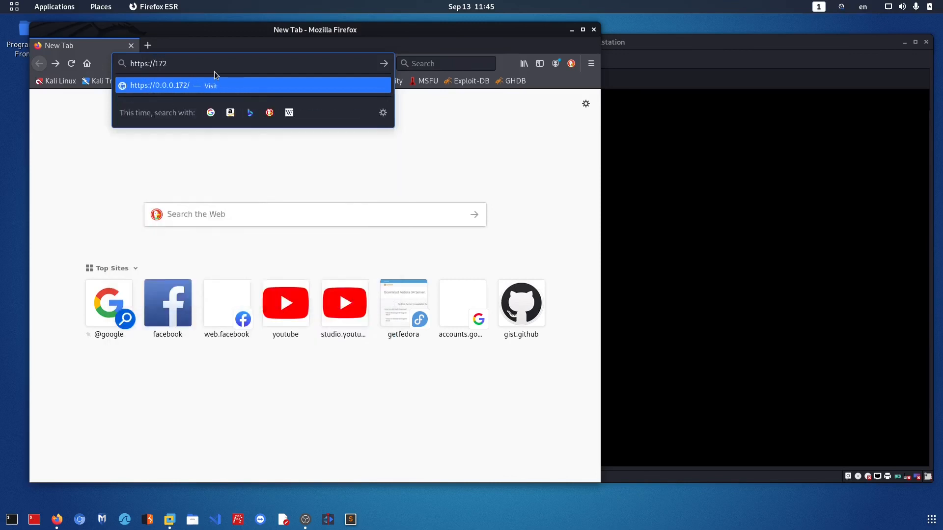
type(".")
left_click_drag(308, 37, 496, 157)
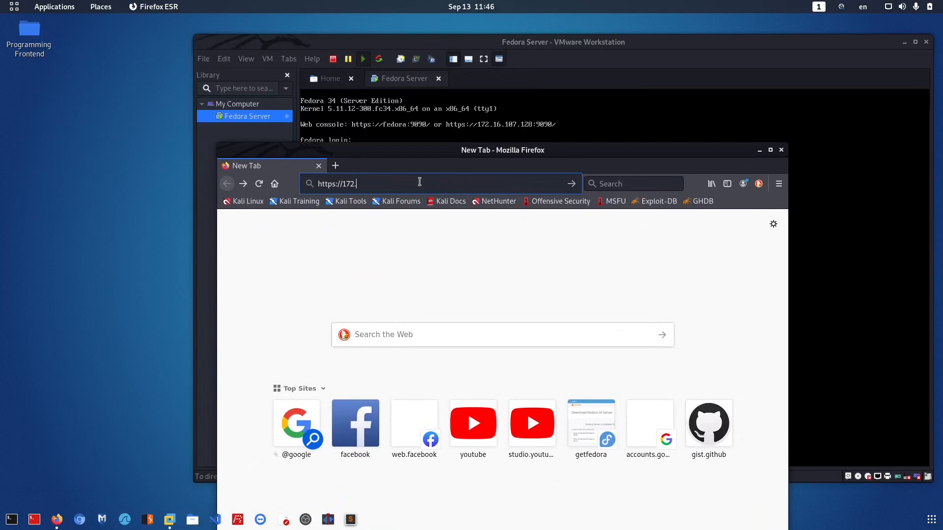
type("16")
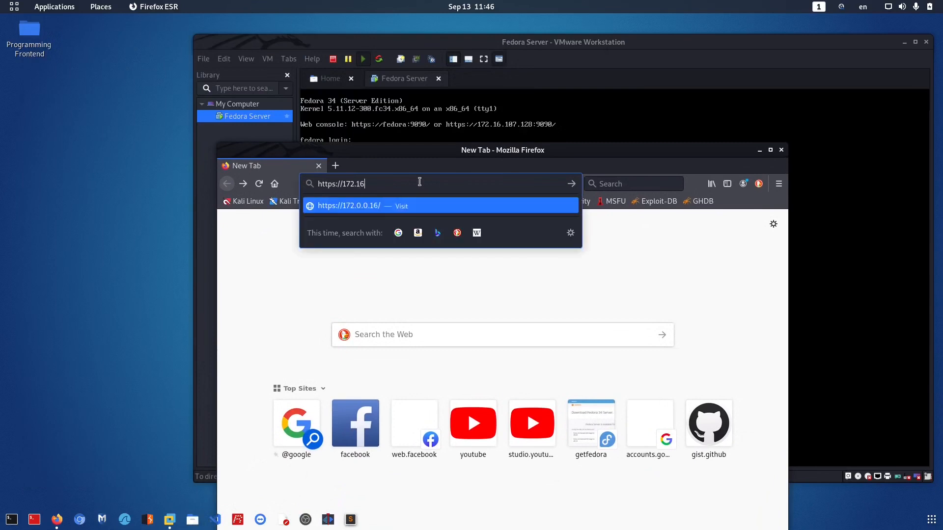
type(".107.128")
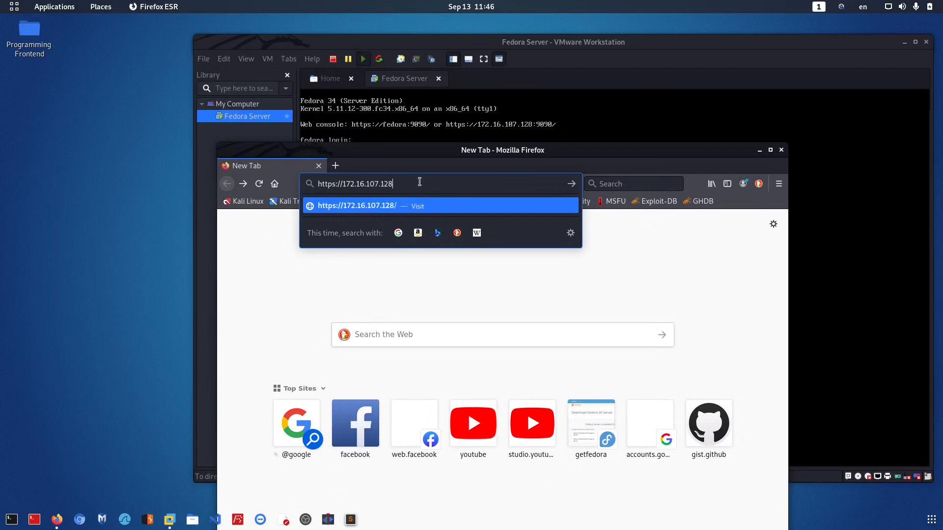
type(":9090/")
key("Return")
- Reposition the browser window, expand the warning's advanced details, and accept the certificate risk to continue to the web console
left_click_drag(483, 151, 346, 31)
left_click(528, 349)
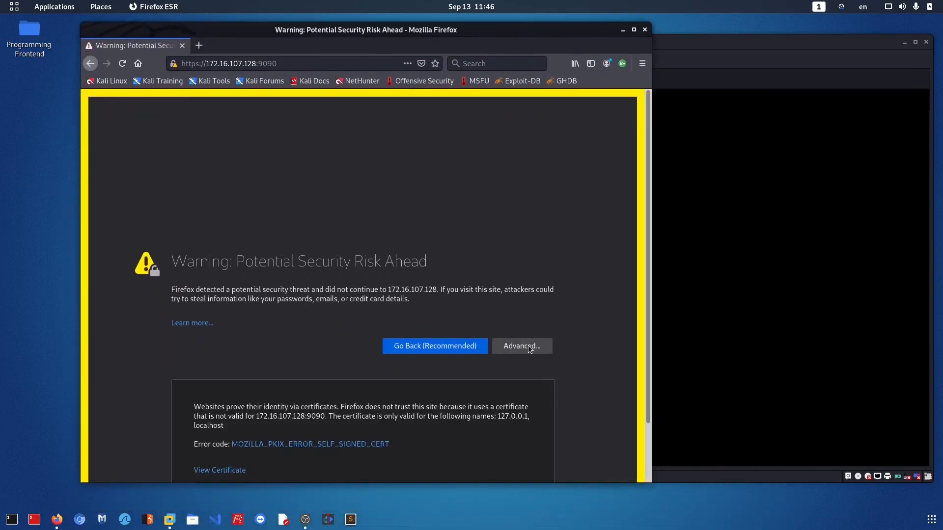
scroll(467, 361, "down", 2)
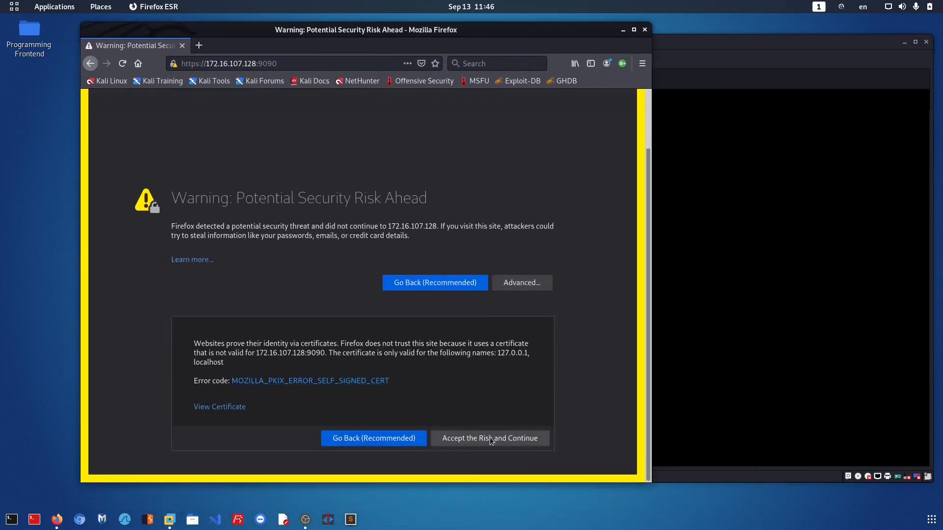
left_click(492, 439)
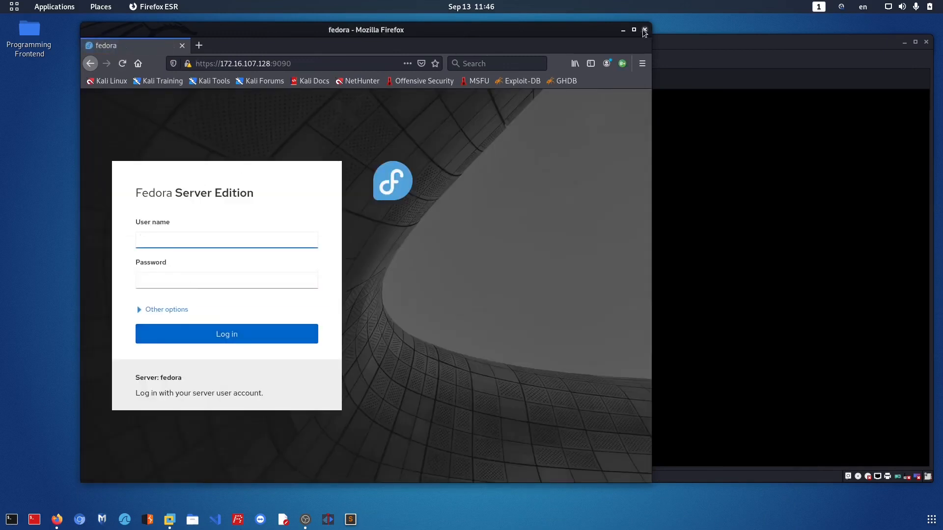
- Maximize the browser window and log in to the Fedora Server web console as root with the account password
left_click(633, 30)
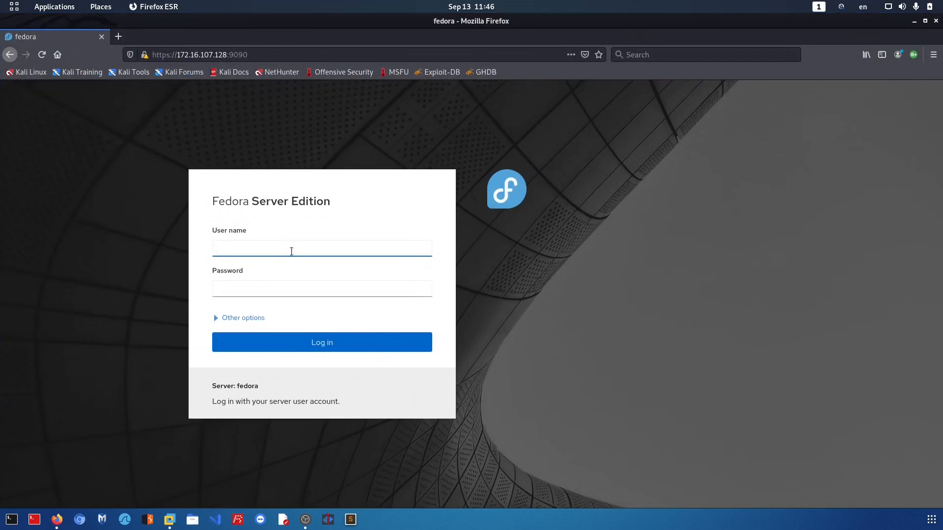
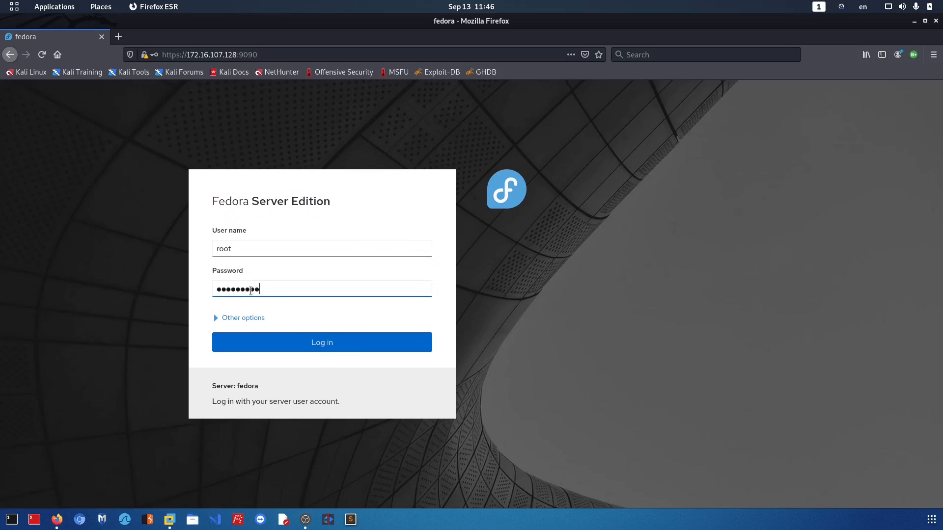
key("Return")
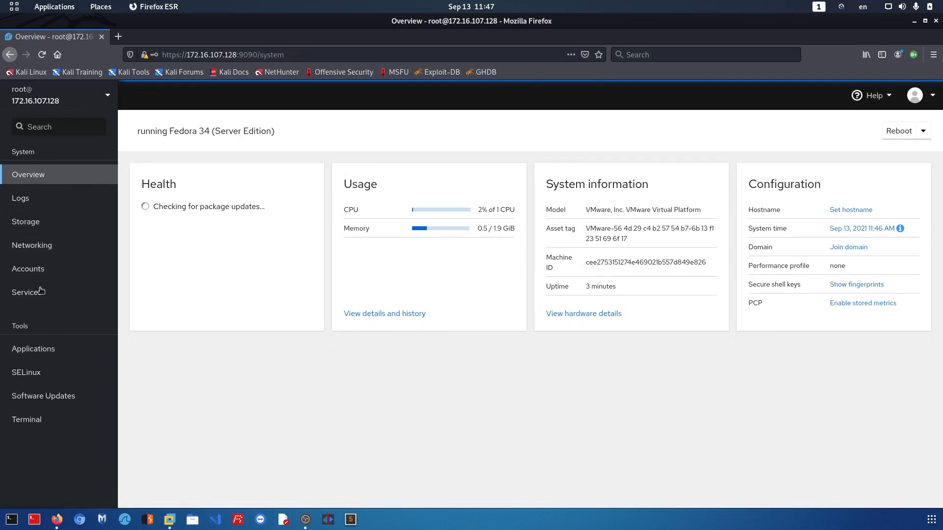
- Examine the server's logs and the system information on the web console's Overview page
left_click(31, 202)
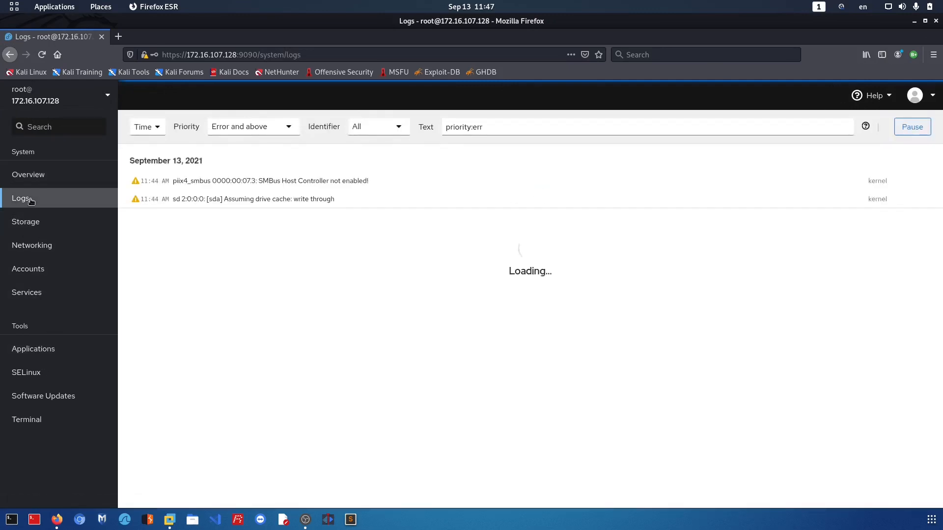
left_click(36, 175)
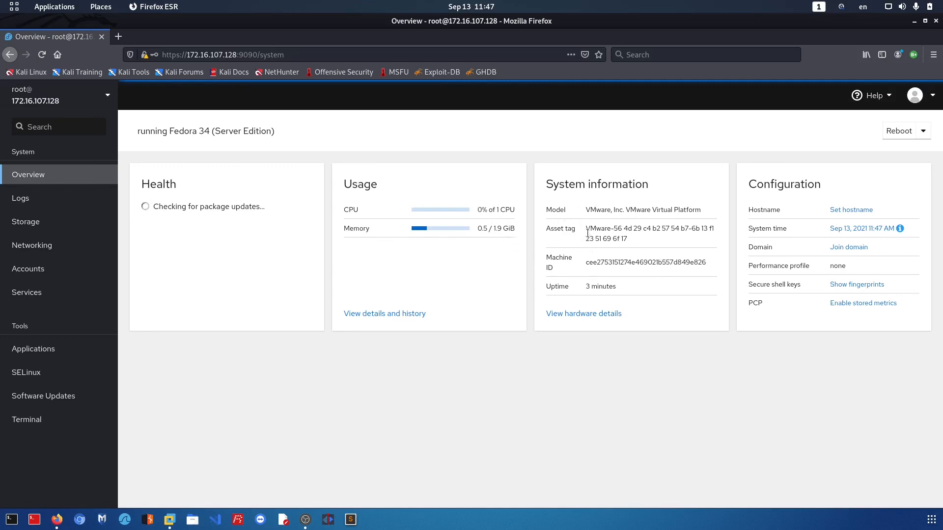
left_click_drag(587, 234, 647, 296)
left_click(701, 417)
left_click(37, 199)
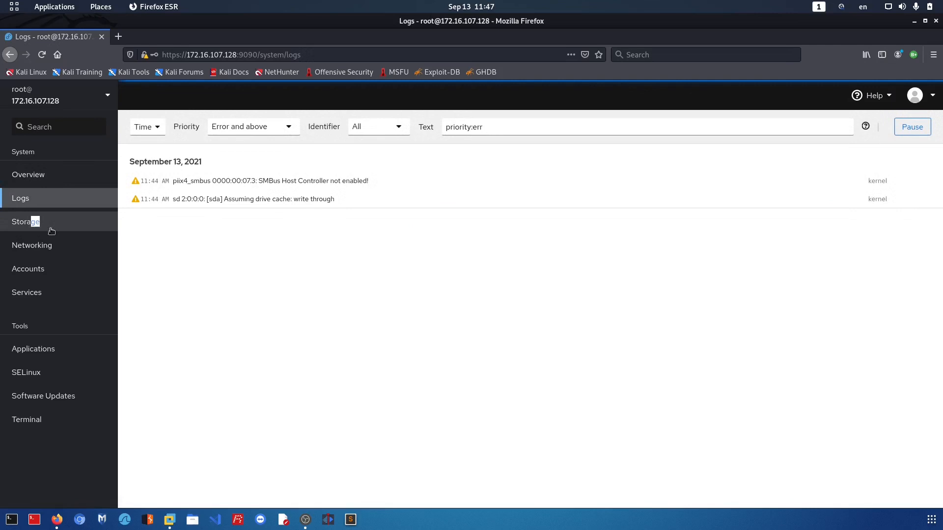
- Look through the web console's Storage, Networking, Accounts and Services pages
left_click(20, 224)
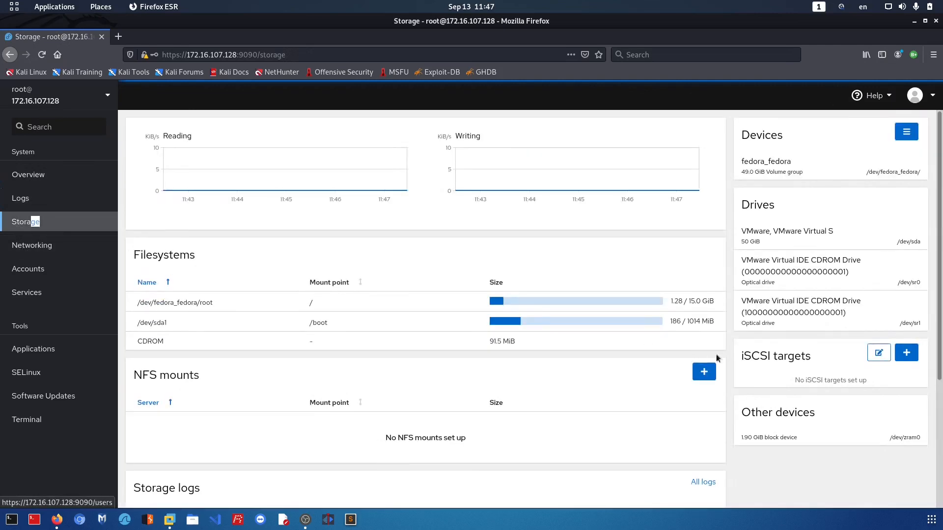
left_click(49, 248)
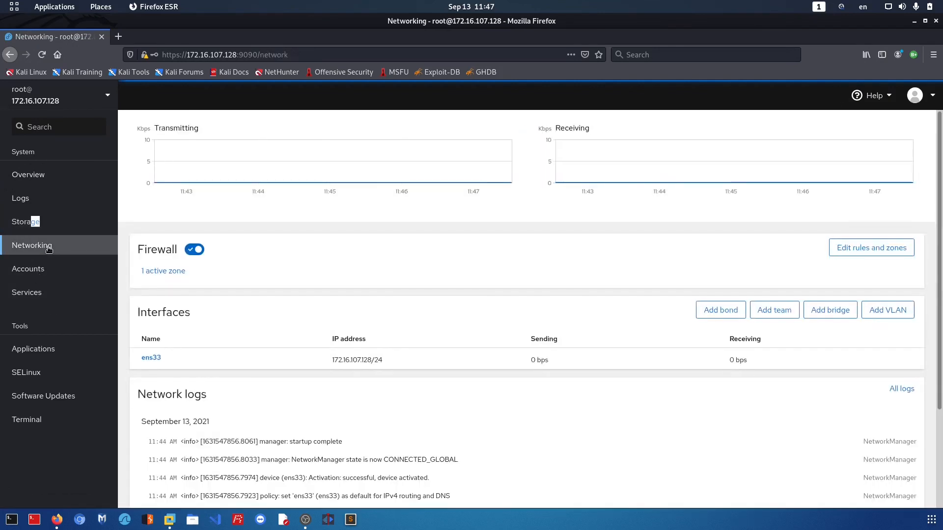
scroll(617, 321, "down", 3)
scroll(617, 320, "up", 3)
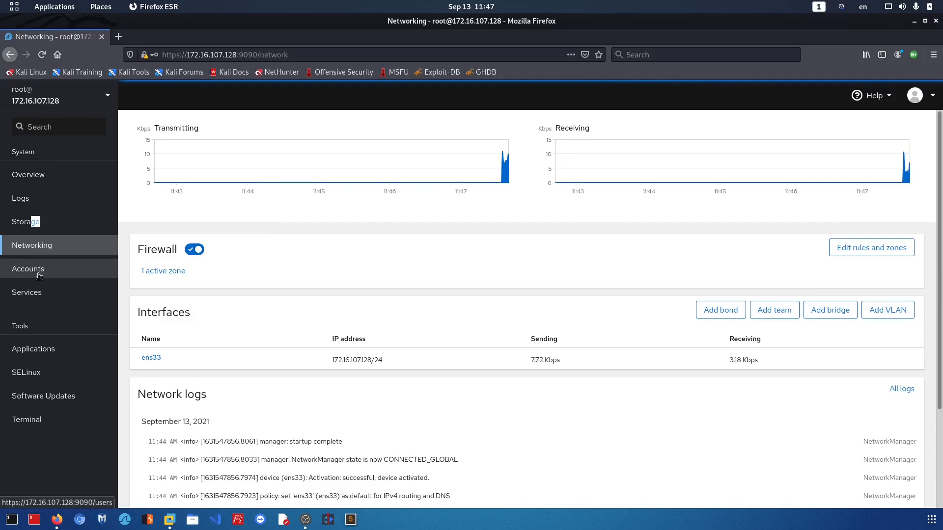
left_click(39, 277)
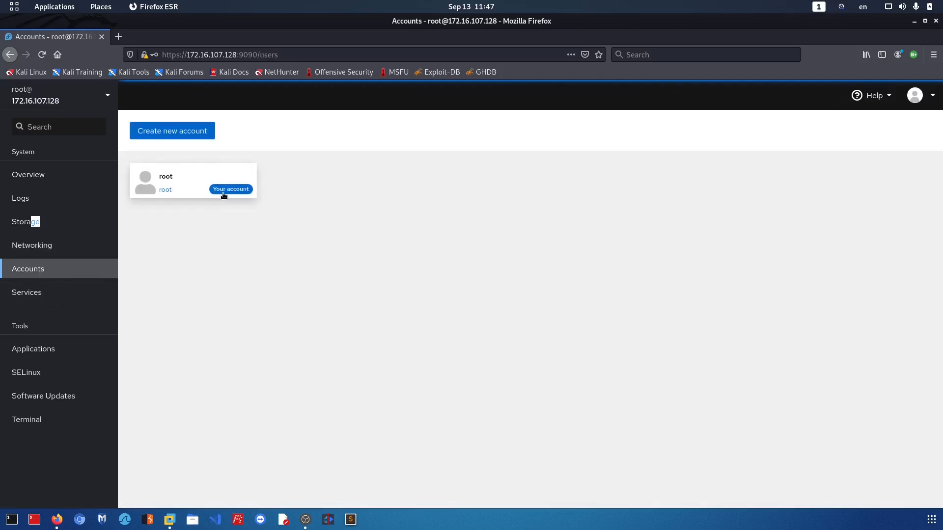
left_click(44, 295)
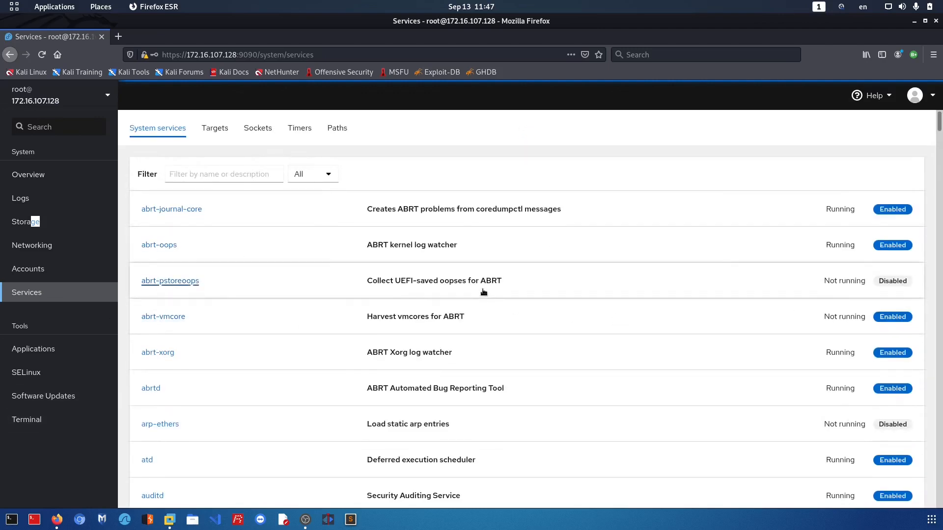
- Run ifconfig in the web console's terminal to list the network interfaces, and unmaximize the browser window
left_click(36, 423)
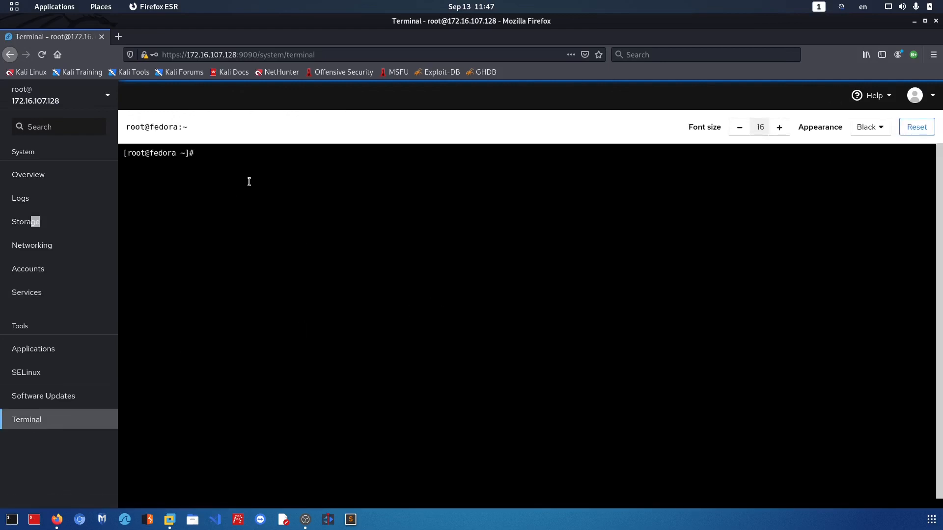
type("ifconfig")
key("Return")
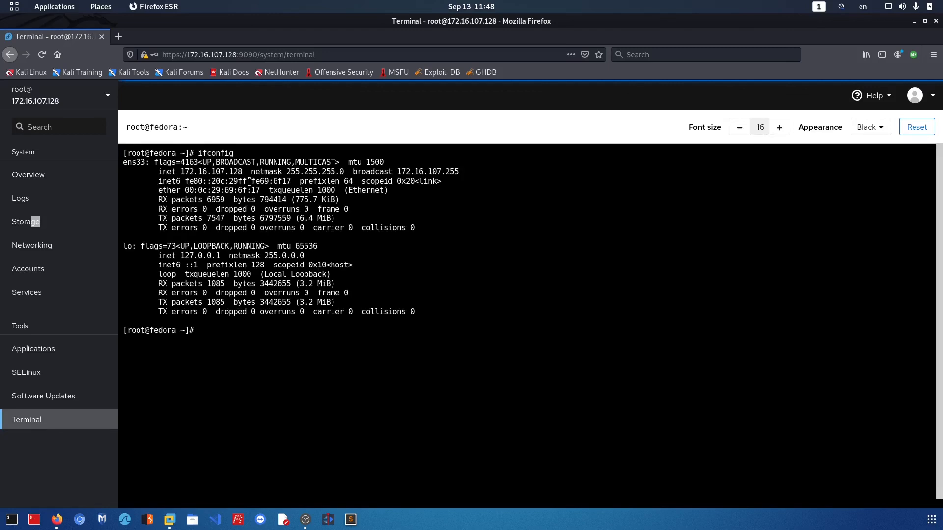
left_click(925, 21)
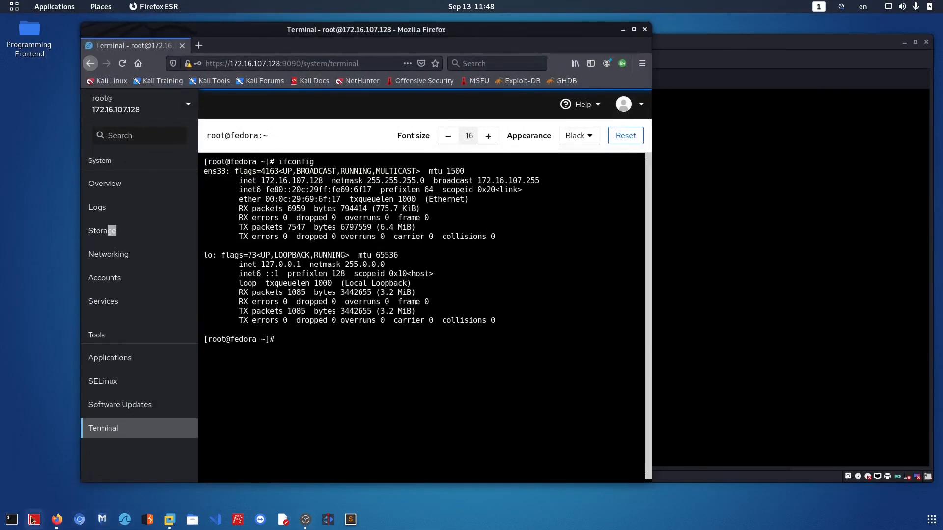
- Open a terminal on the Kali host, run ifconfig and highlight the usb0 interface's IPv4 address
left_click(12, 521)
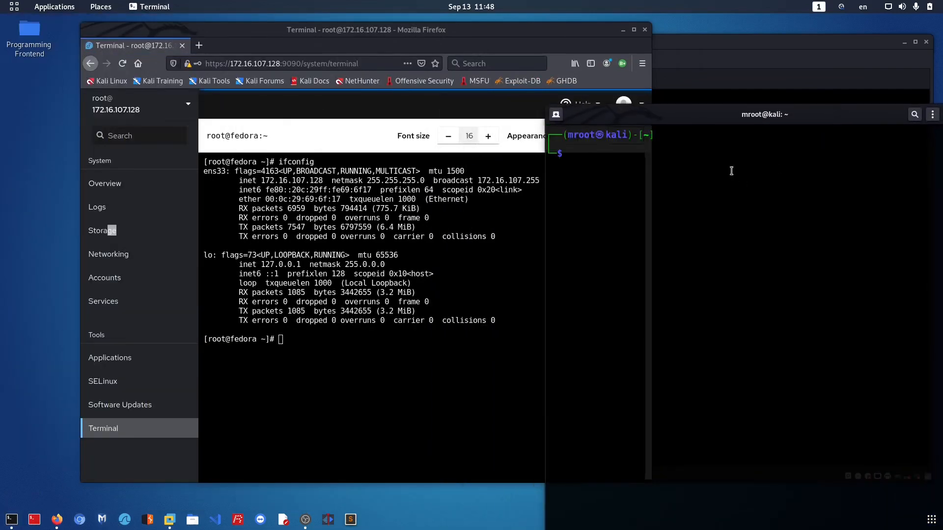
type("ifconfig")
key("Return")
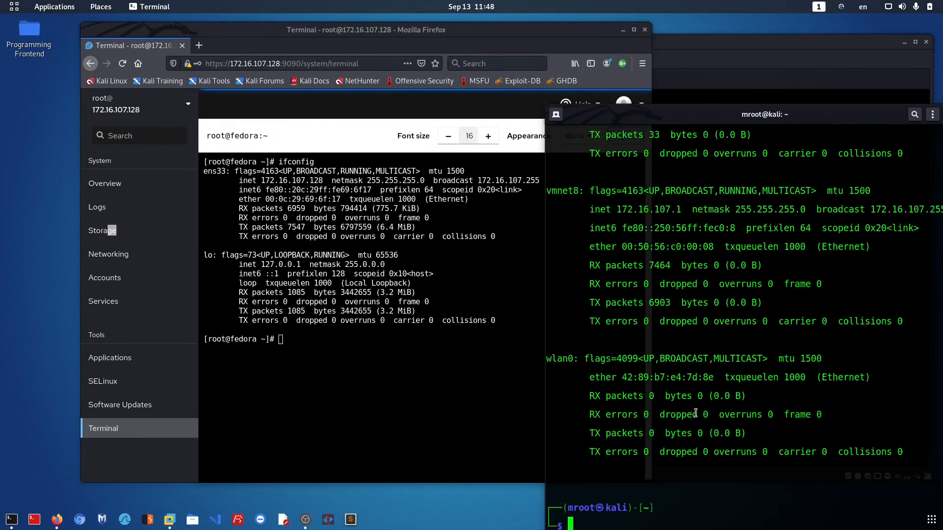
scroll(802, 385, "up", 8)
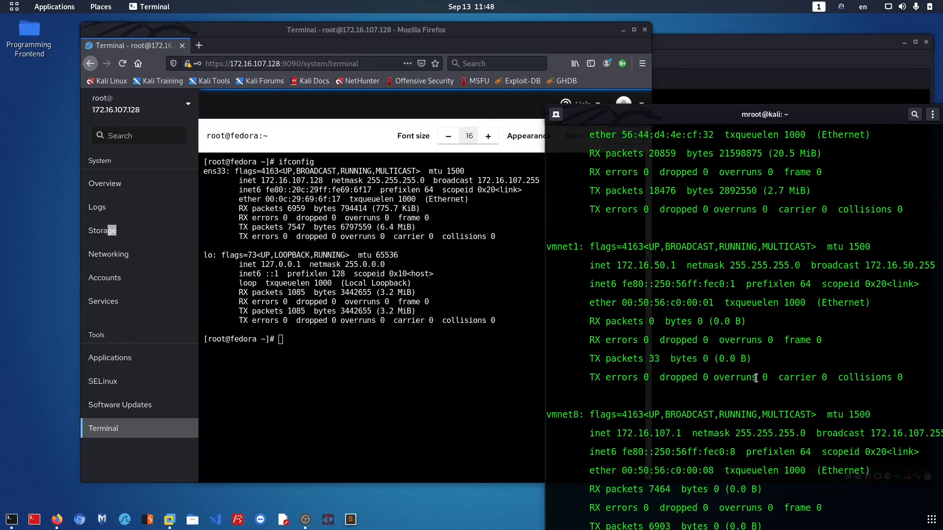
scroll(758, 376, "up", 1)
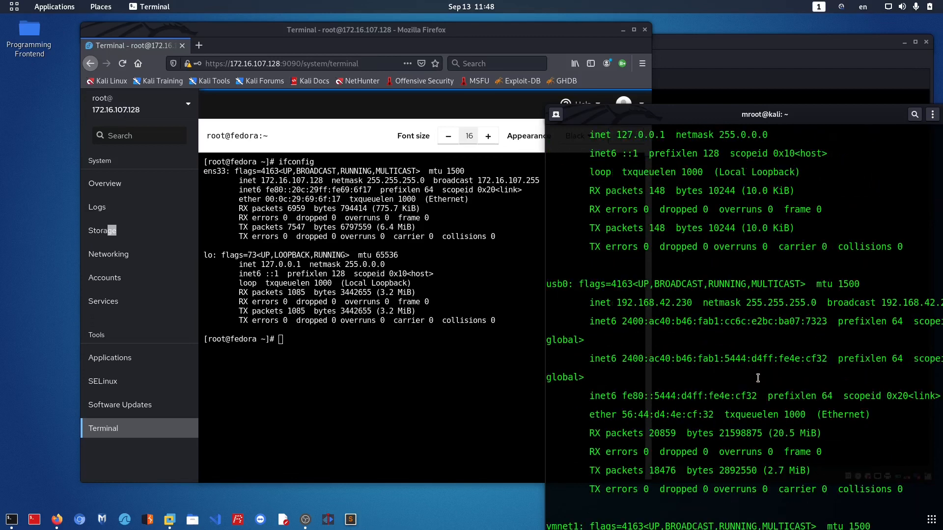
scroll(678, 336, "up", 2)
scroll(727, 313, "down", 2)
left_click_drag(619, 302, 693, 303)
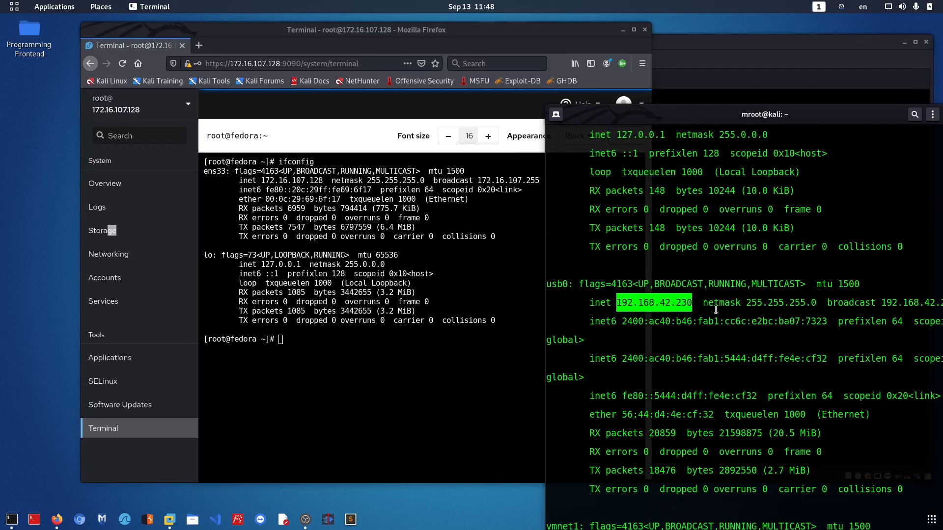
- Ping the Kali host at 192.168.42.230 from the Fedora web console's terminal, moving the browser window clear of the host's terminal
left_click(297, 341)
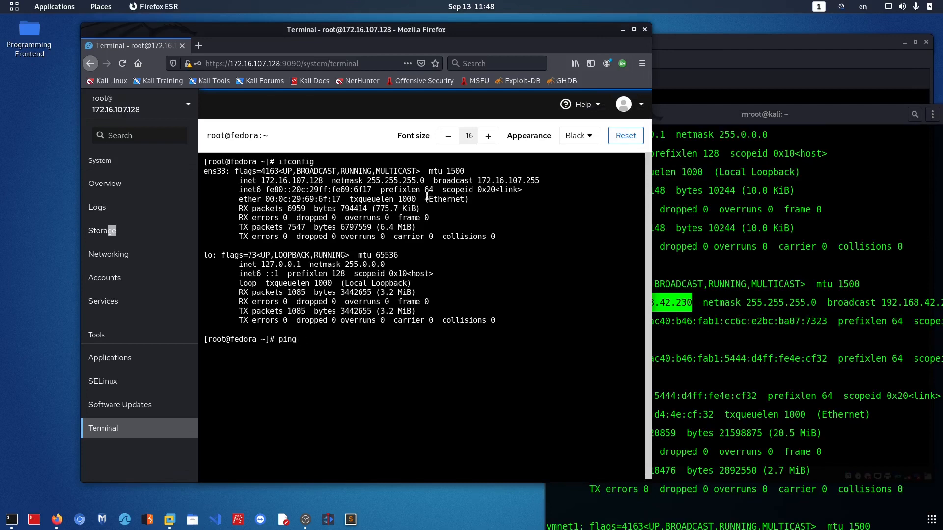
left_click_drag(484, 28, 409, 27)
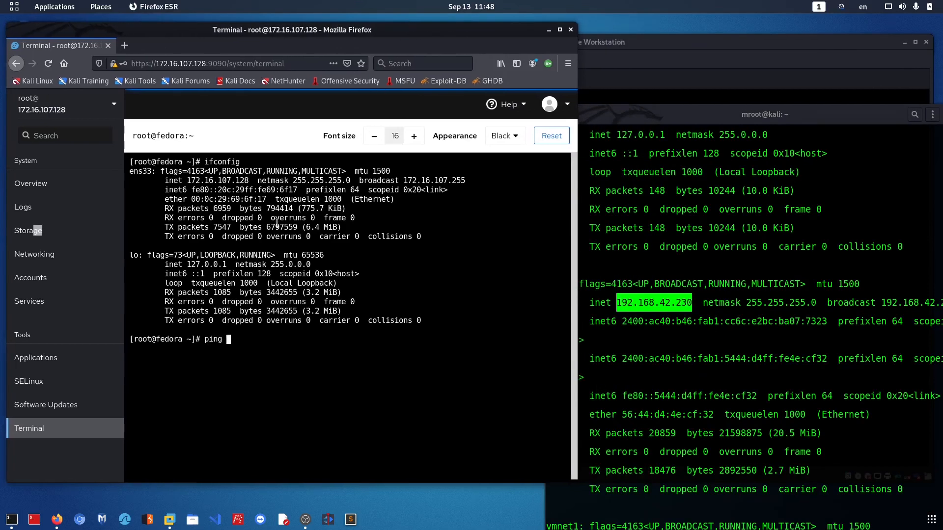
type("ping 192.168.42.230")
key("Return")
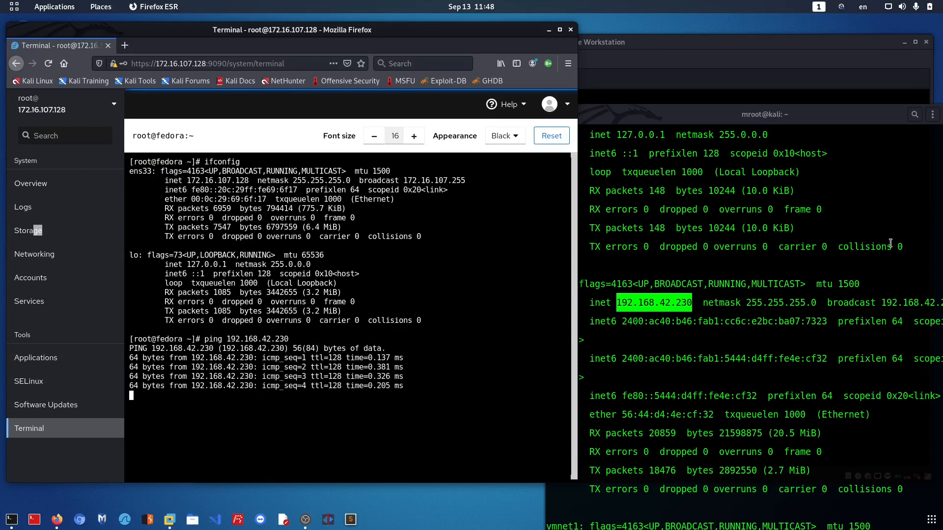
- Ping the Fedora server at 172.16.107.128 from the Kali host's terminal, highlighting the server's ens33 address in the web console for reference
left_click(719, 348)
scroll(719, 347, "down", 10)
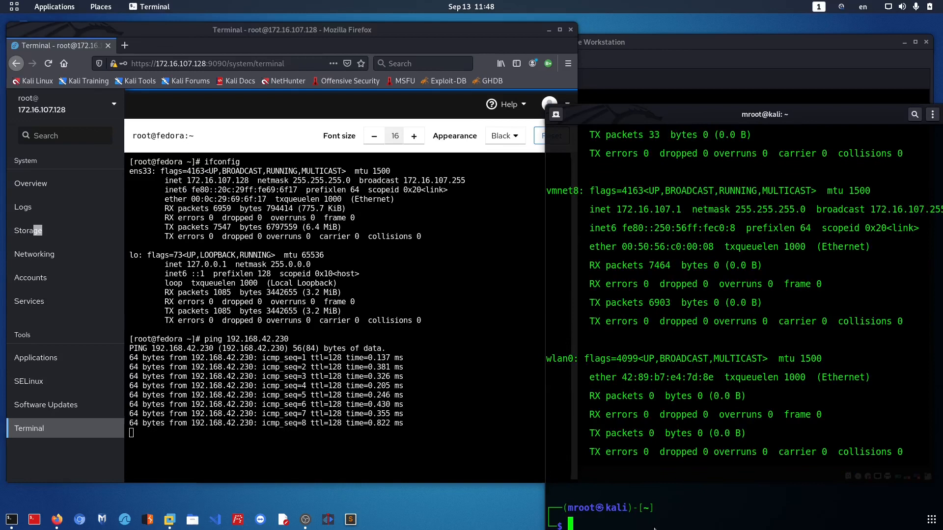
type("ping")
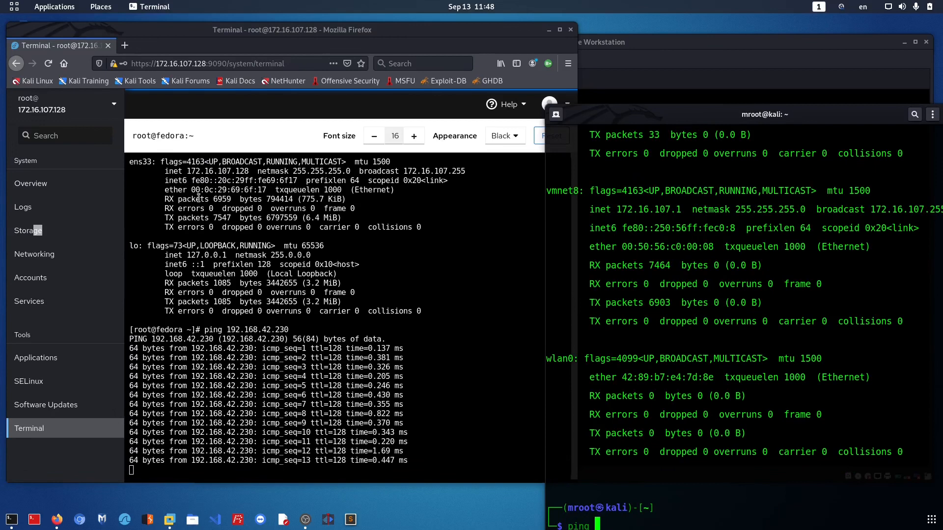
scroll(198, 198, "up", 1)
left_click_drag(186, 181, 251, 180)
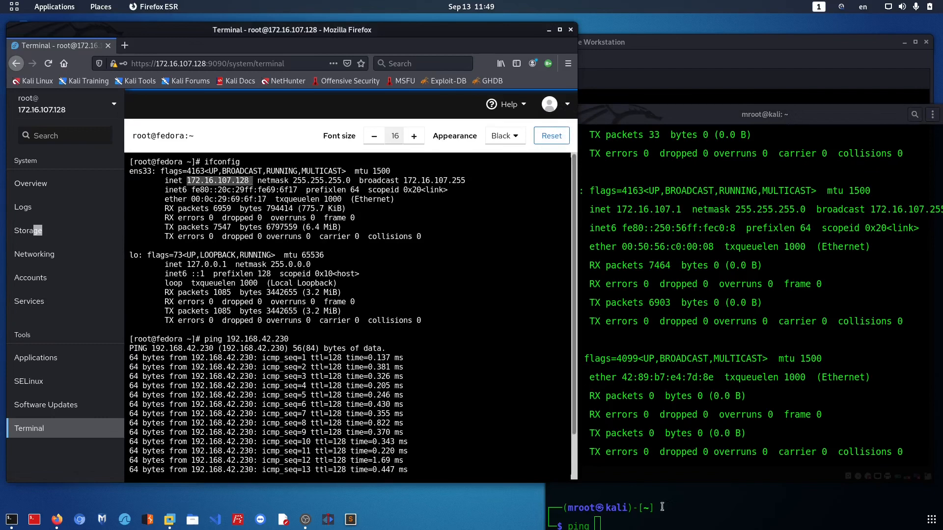
left_click(763, 221)
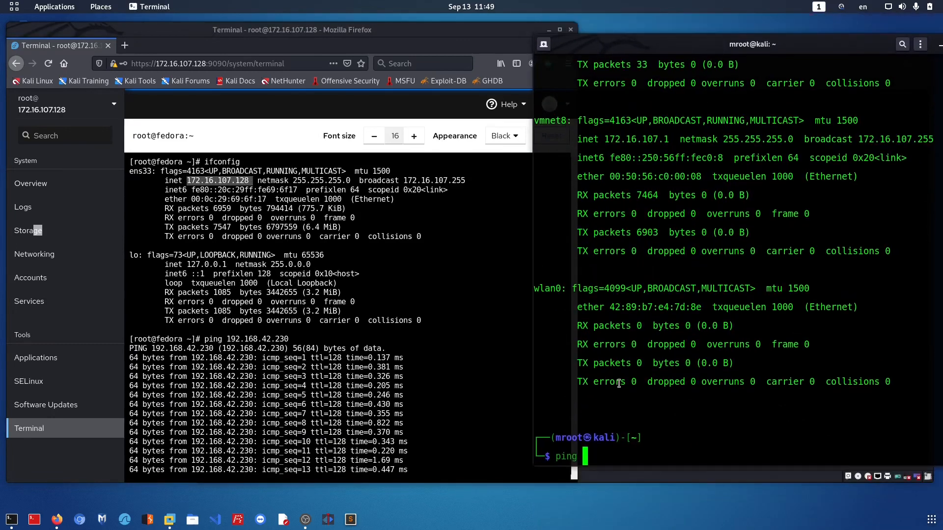
type("172.16.107.")
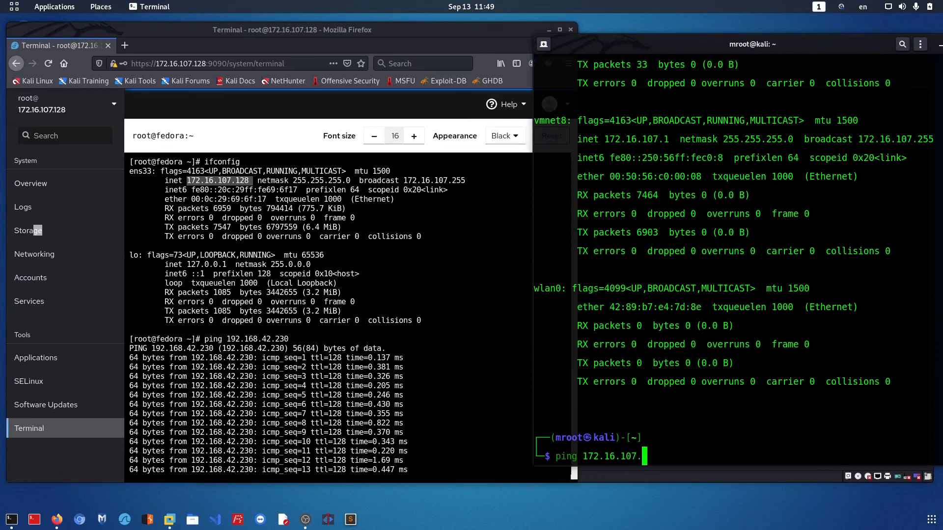
type("128")
key("Return")
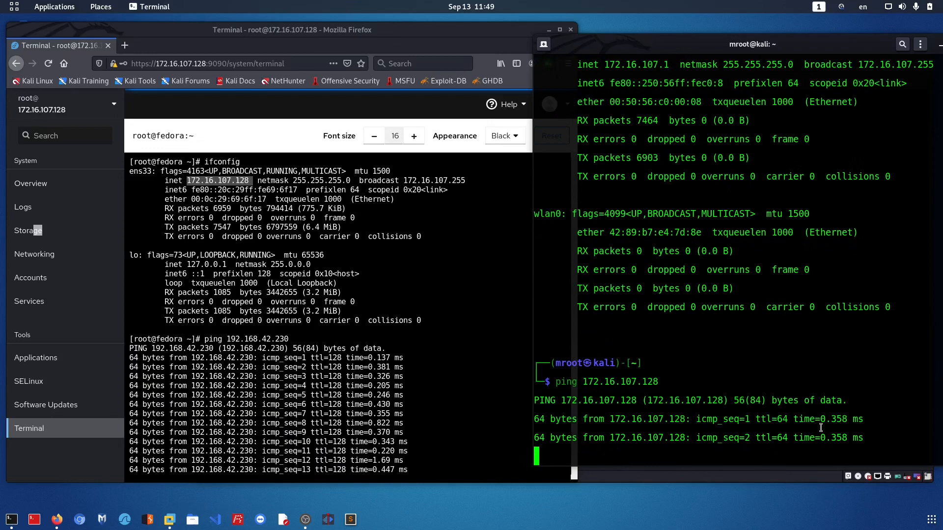